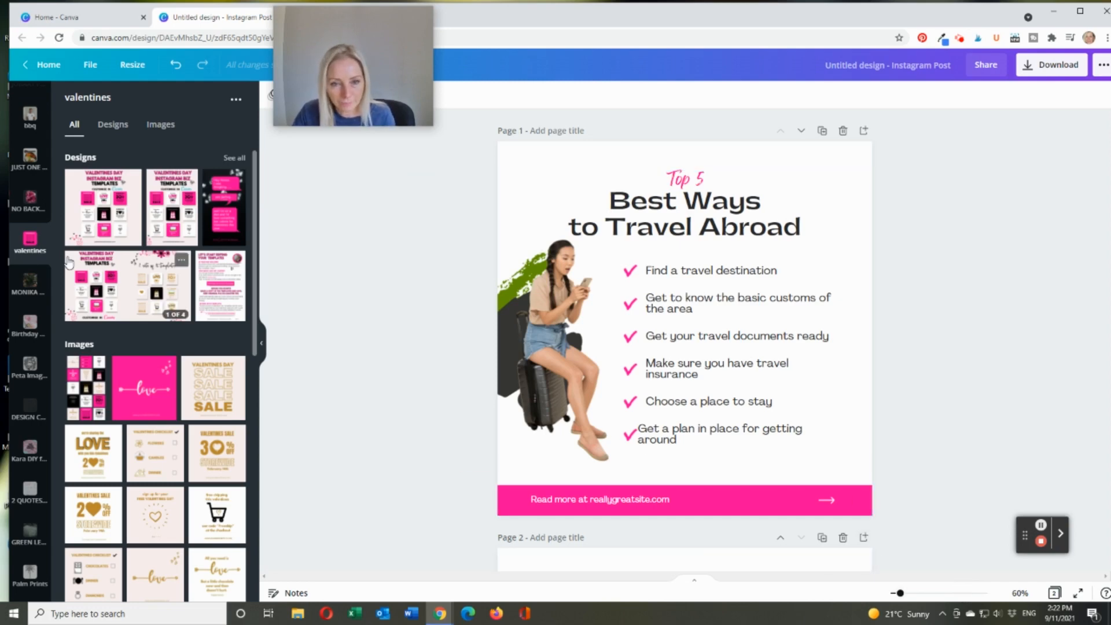
# Find the Draw (Beta) app by searching the additional Canva apps for "draw" and start using it in the design
pyautogui.scroll(-10, 38, 285)
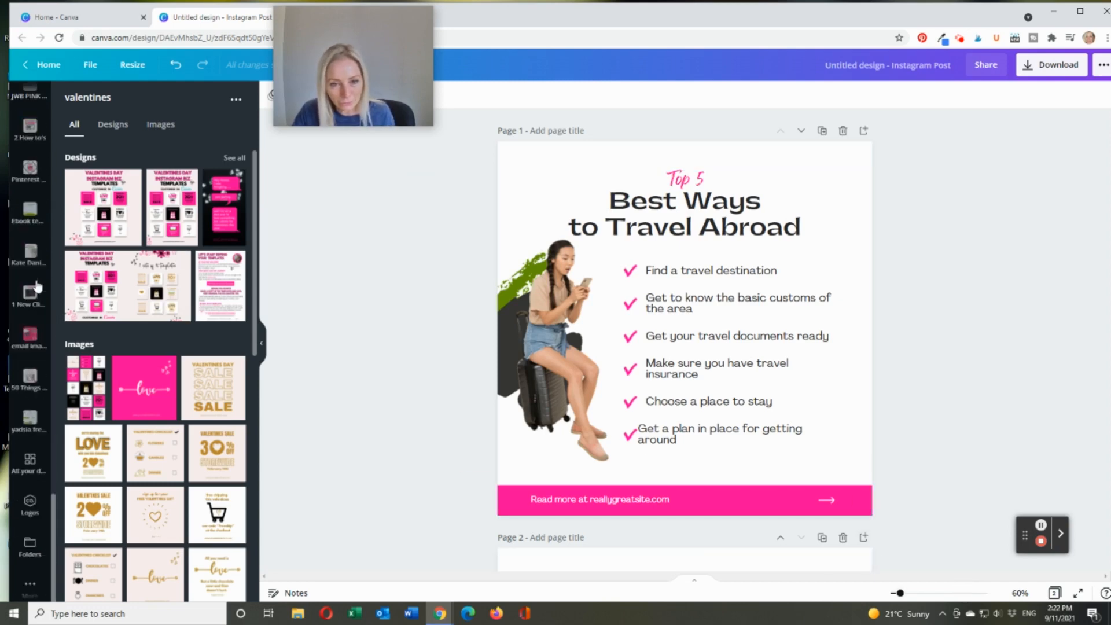
pyautogui.click(30, 583)
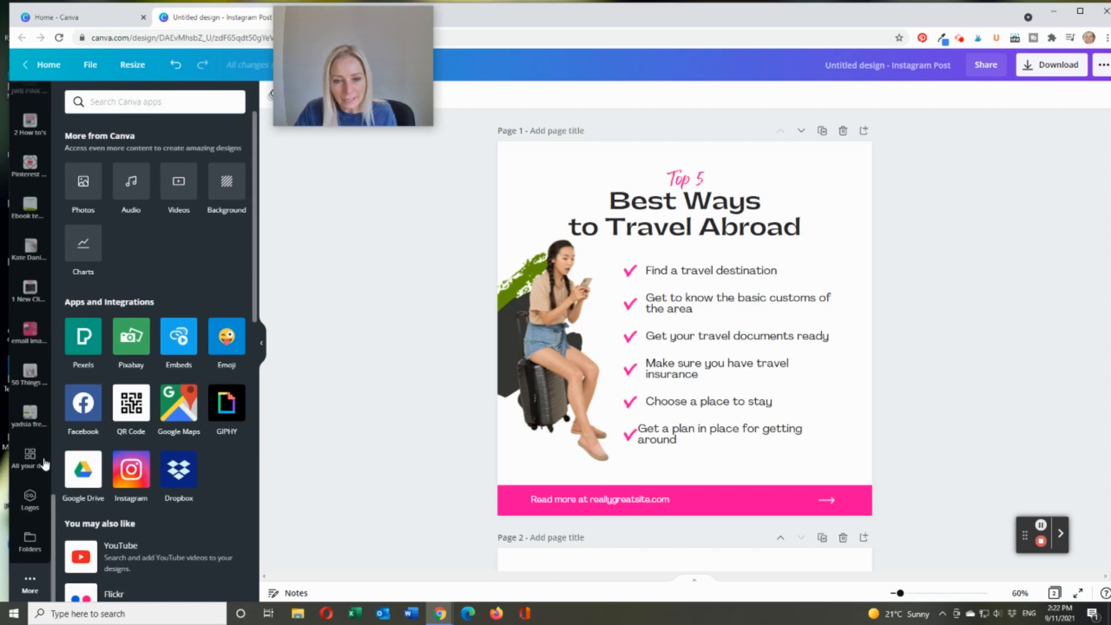
pyautogui.click(123, 100)
pyautogui.write('draw')
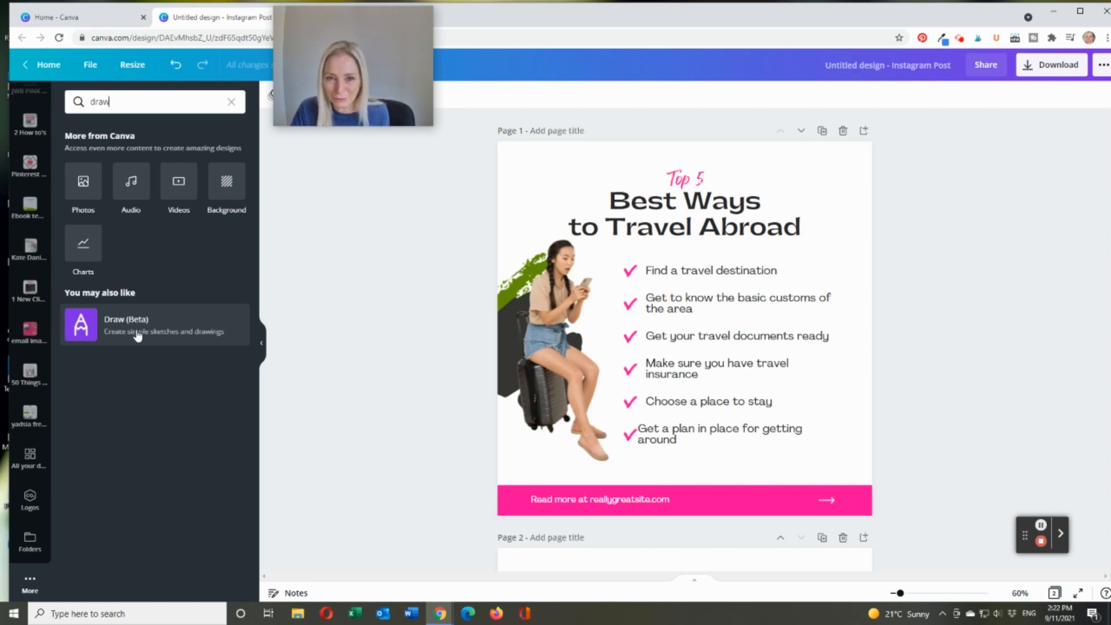
pyautogui.click(77, 332)
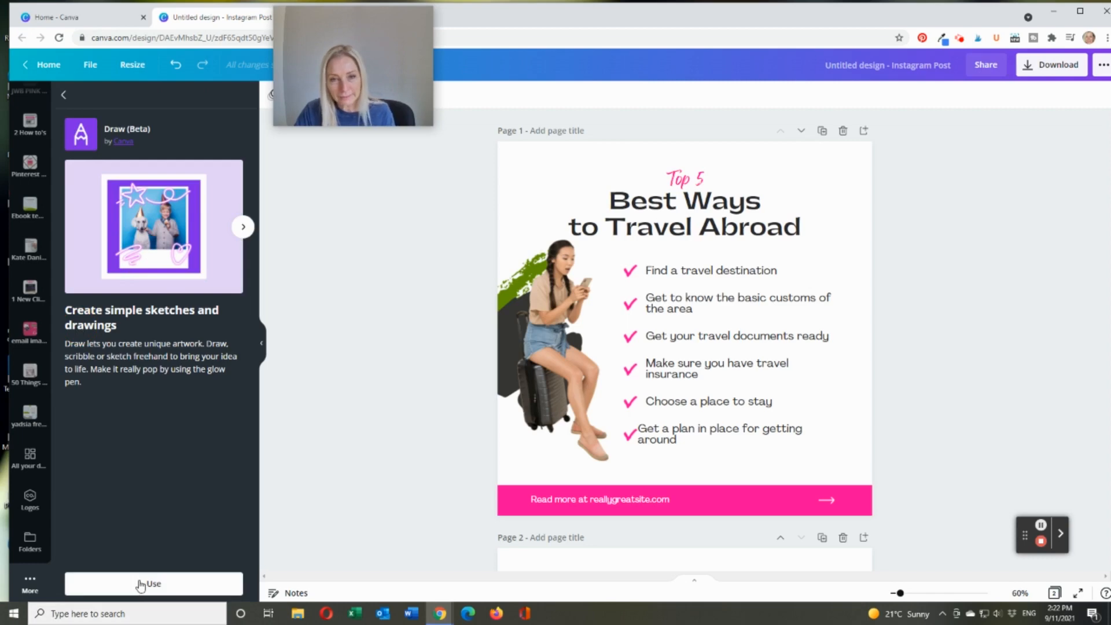
pyautogui.click(159, 587)
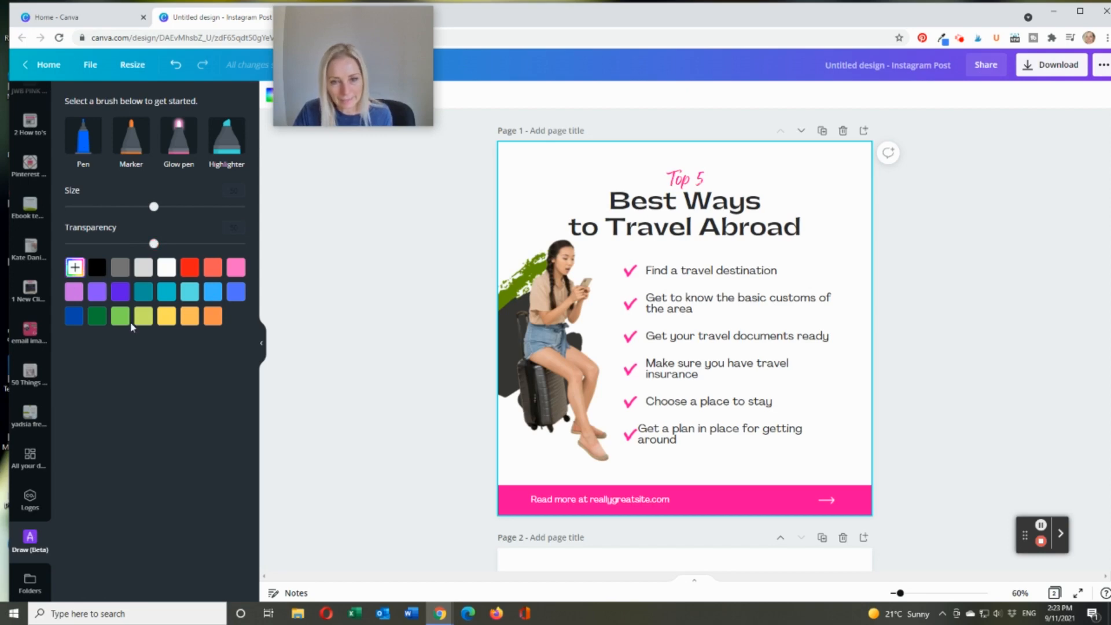
# On blank page 2, draw two horizontal blue Pen lines near the top, one at size 15 and one at size 40
pyautogui.scroll(-6, 416, 302)
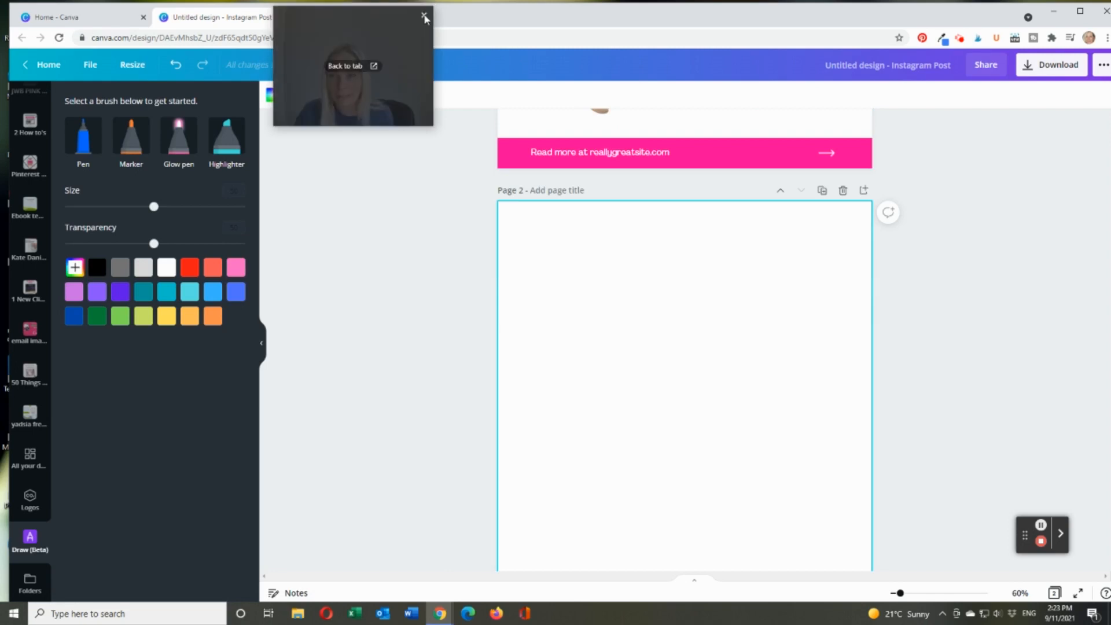
pyautogui.click(424, 16)
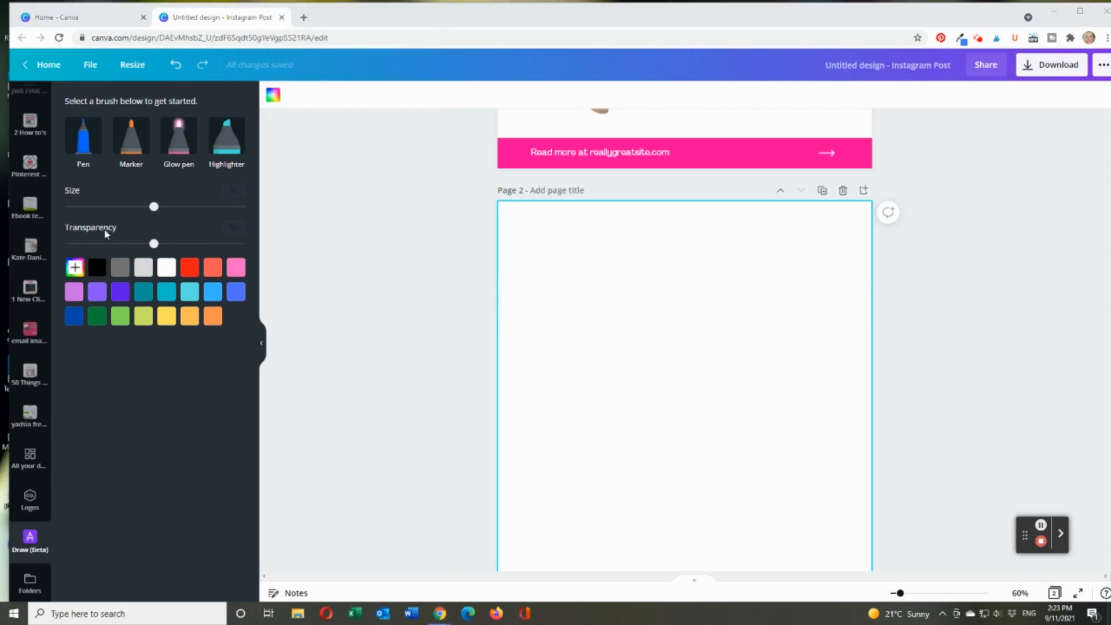
pyautogui.click(84, 136)
pyautogui.moveTo(532, 249); pyautogui.dragTo(694, 244)
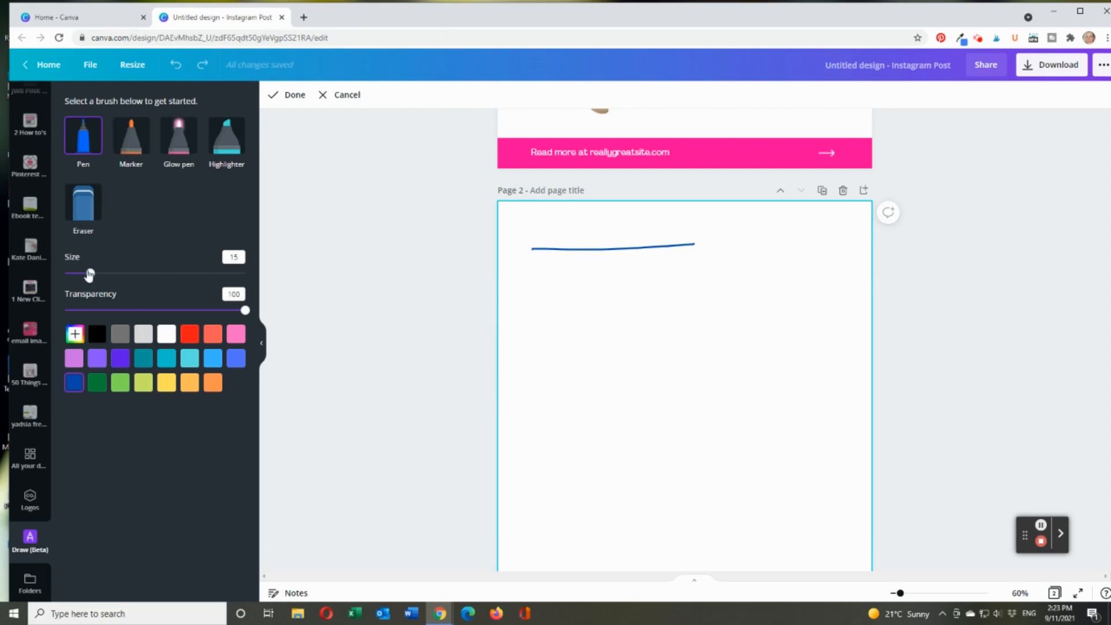
pyautogui.moveTo(89, 274); pyautogui.dragTo(136, 273)
pyautogui.moveTo(518, 274); pyautogui.dragTo(740, 273)
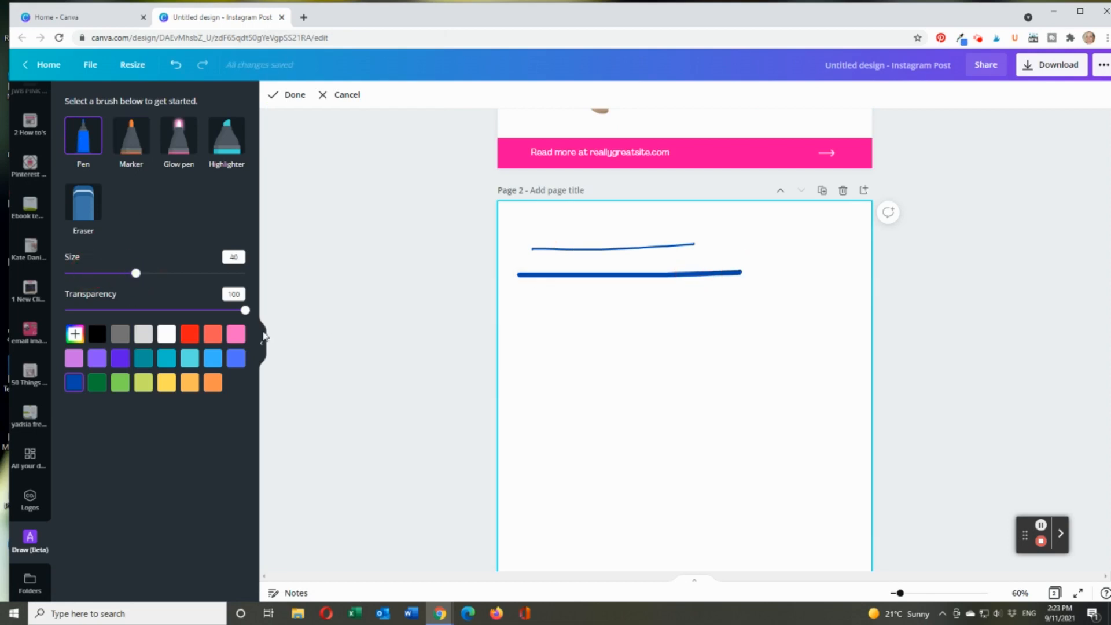
# Add two pink Pen lines below the blue ones, the first at transparency 100 and the second at transparency 20
pyautogui.click(236, 333)
pyautogui.moveTo(521, 296); pyautogui.dragTo(717, 296)
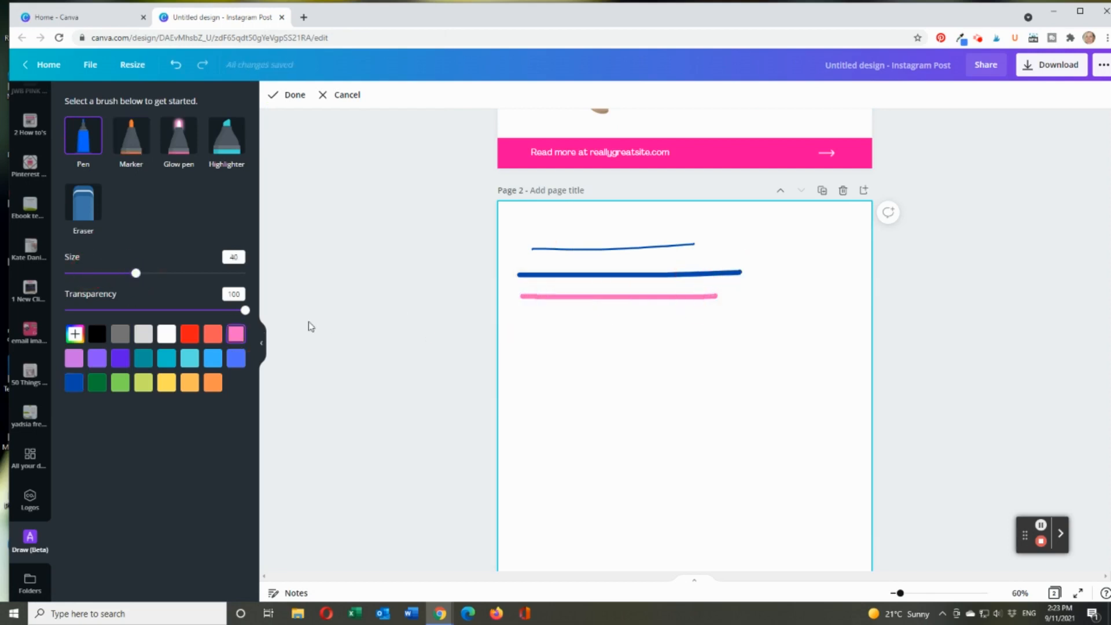
pyautogui.moveTo(245, 310); pyautogui.dragTo(100, 310)
pyautogui.moveTo(518, 315); pyautogui.dragTo(700, 320)
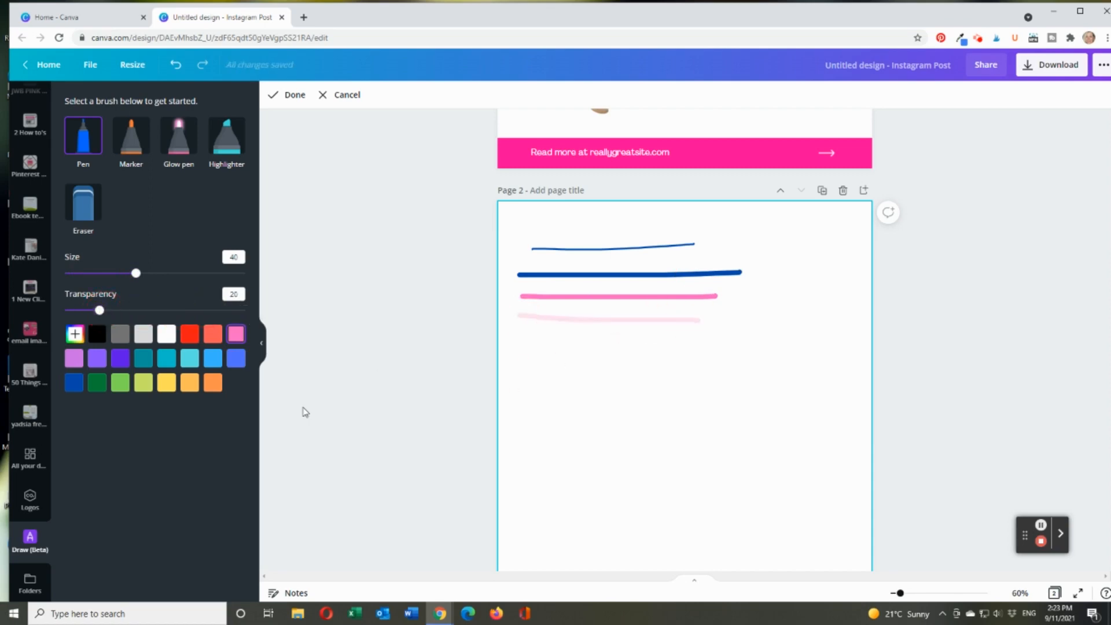
# Erase the faint pink line with the Eraser at size 67
pyautogui.click(82, 217)
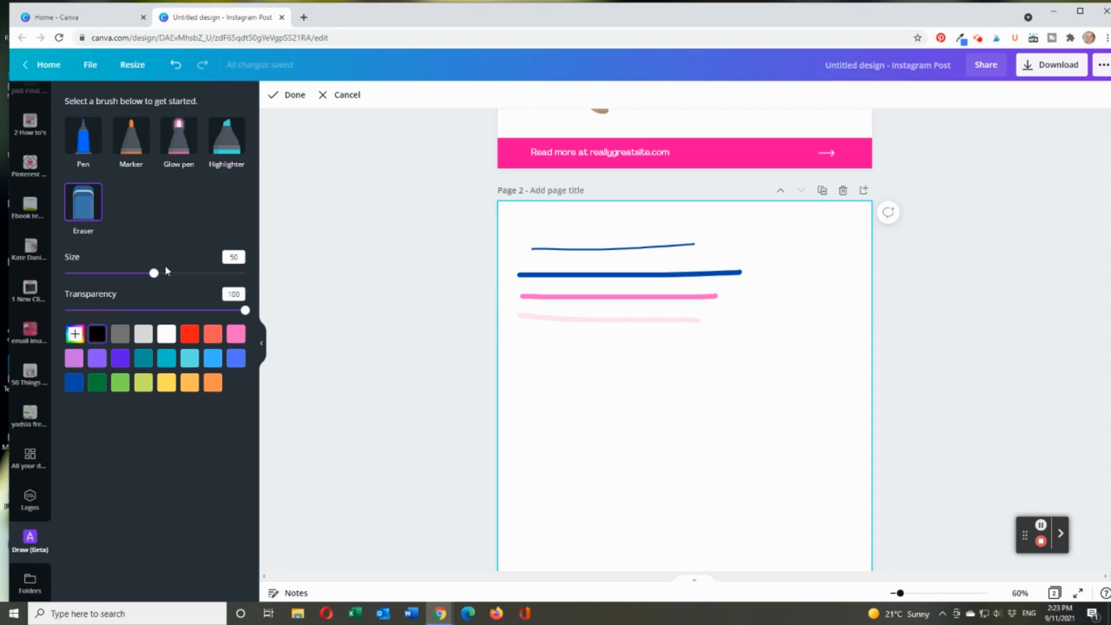
pyautogui.moveTo(155, 276); pyautogui.dragTo(185, 274)
pyautogui.moveTo(743, 326); pyautogui.dragTo(504, 319)
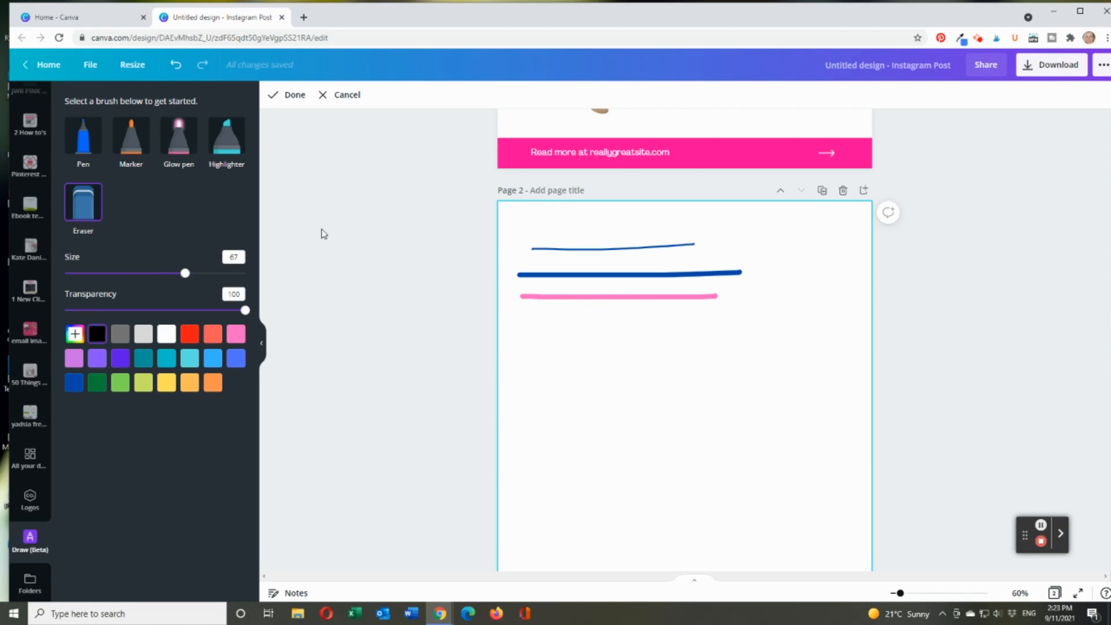
# Draw two pink Marker lines below the remaining Pen strokes, one at size 50 and one at size 77
pyautogui.click(139, 152)
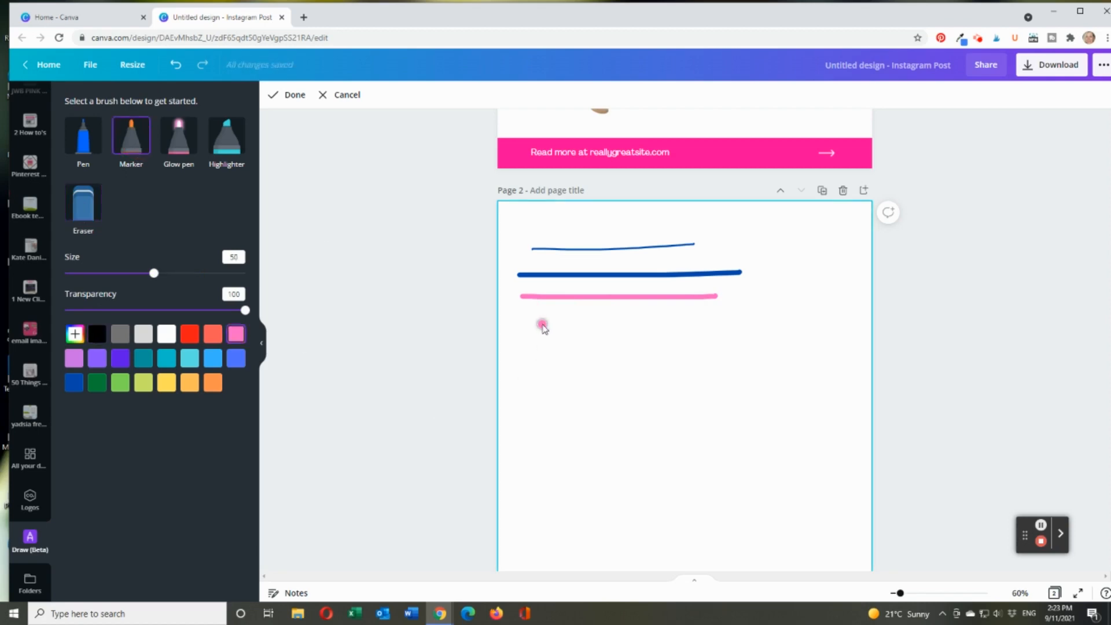
pyautogui.moveTo(540, 324); pyautogui.dragTo(707, 325)
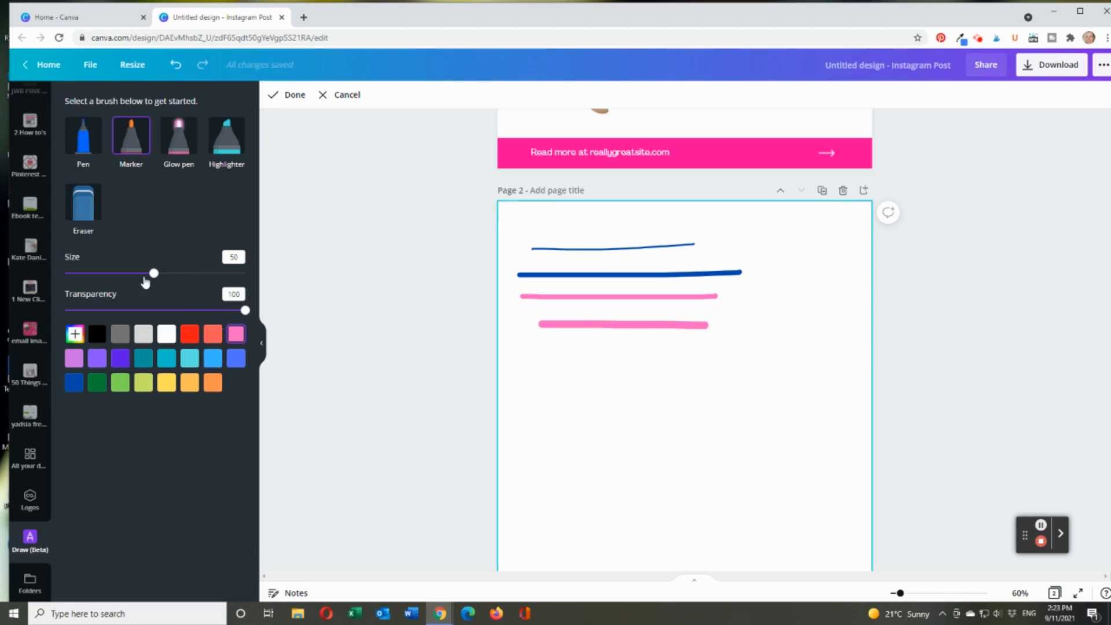
pyautogui.moveTo(153, 272); pyautogui.dragTo(203, 273)
pyautogui.moveTo(544, 365); pyautogui.dragTo(565, 365)
pyautogui.click(615, 364)
pyautogui.moveTo(734, 372); pyautogui.dragTo(788, 370)
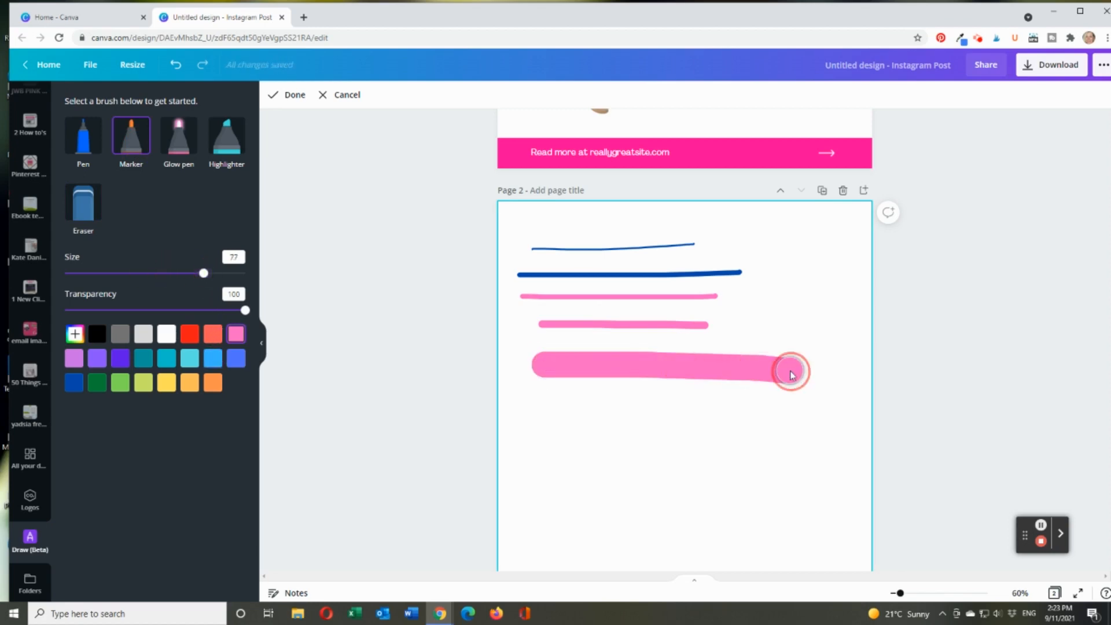
# Draw two pink Glow pen lines below the thick Marker line, one at size 50 and one at size 69
pyautogui.click(179, 136)
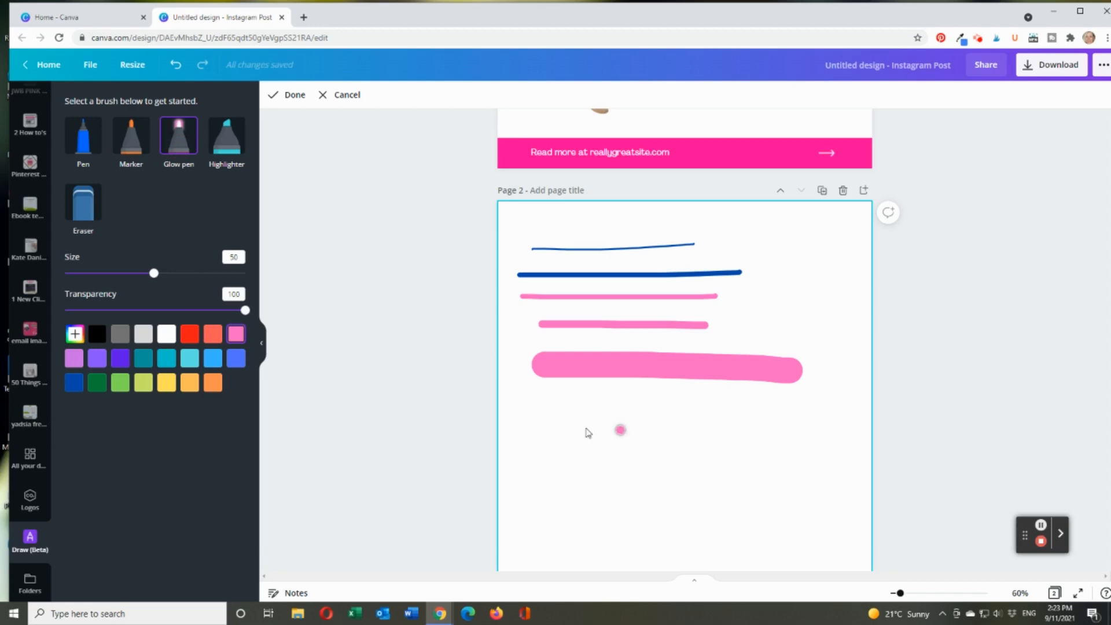
pyautogui.moveTo(535, 429); pyautogui.dragTo(755, 440)
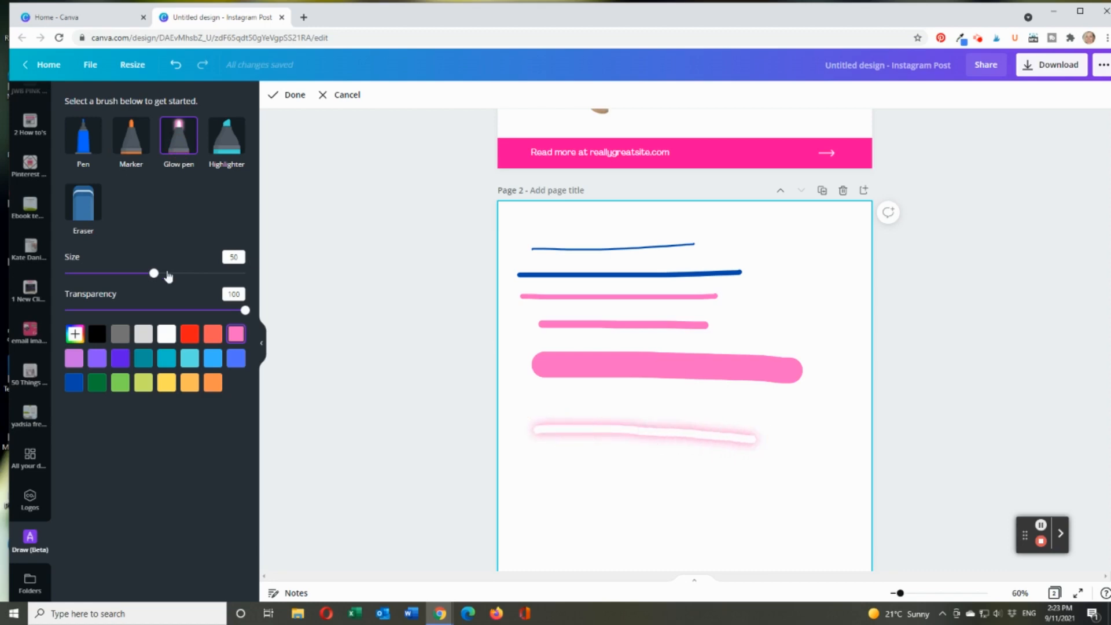
pyautogui.moveTo(154, 272); pyautogui.dragTo(188, 272)
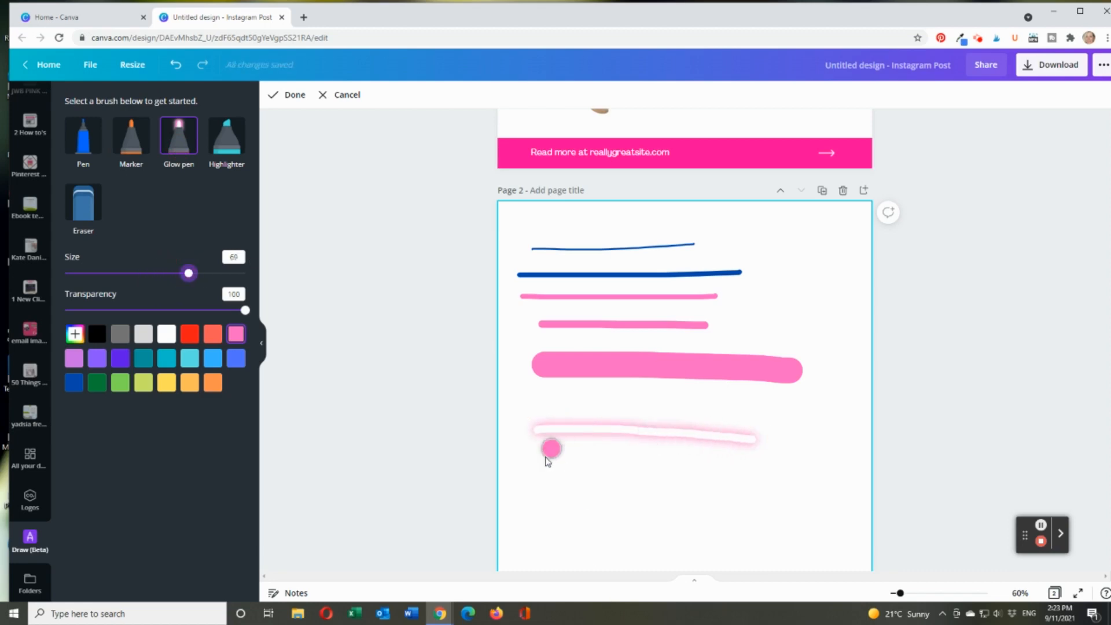
pyautogui.moveTo(535, 463); pyautogui.dragTo(768, 472)
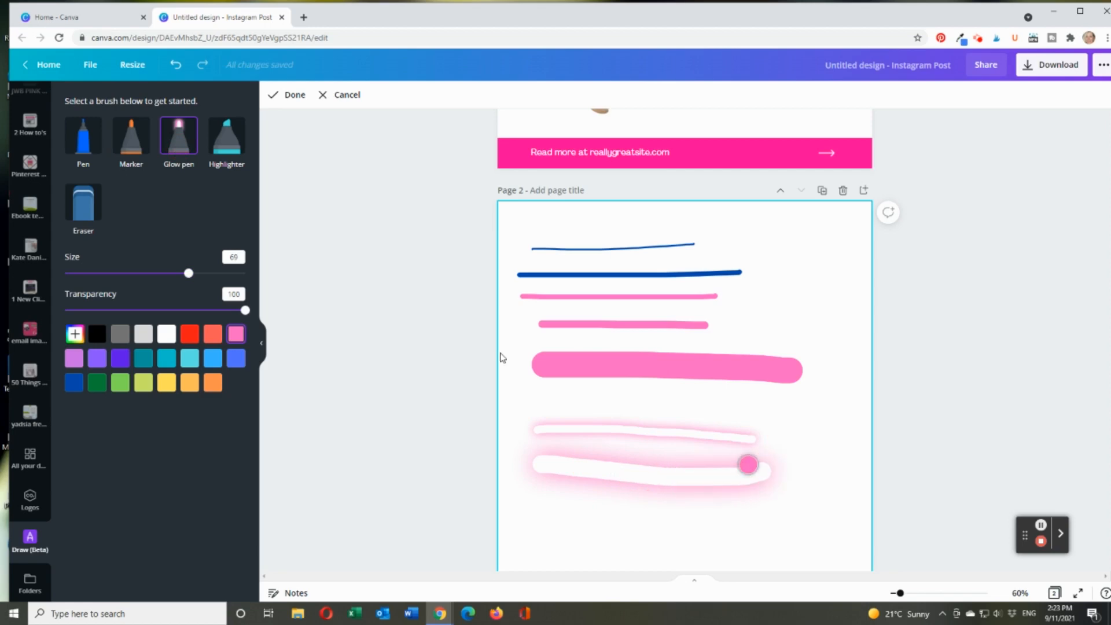
# Draw a teal Highlighter line at size 70 and transparency 50 near the bottom of page 2
pyautogui.click(230, 147)
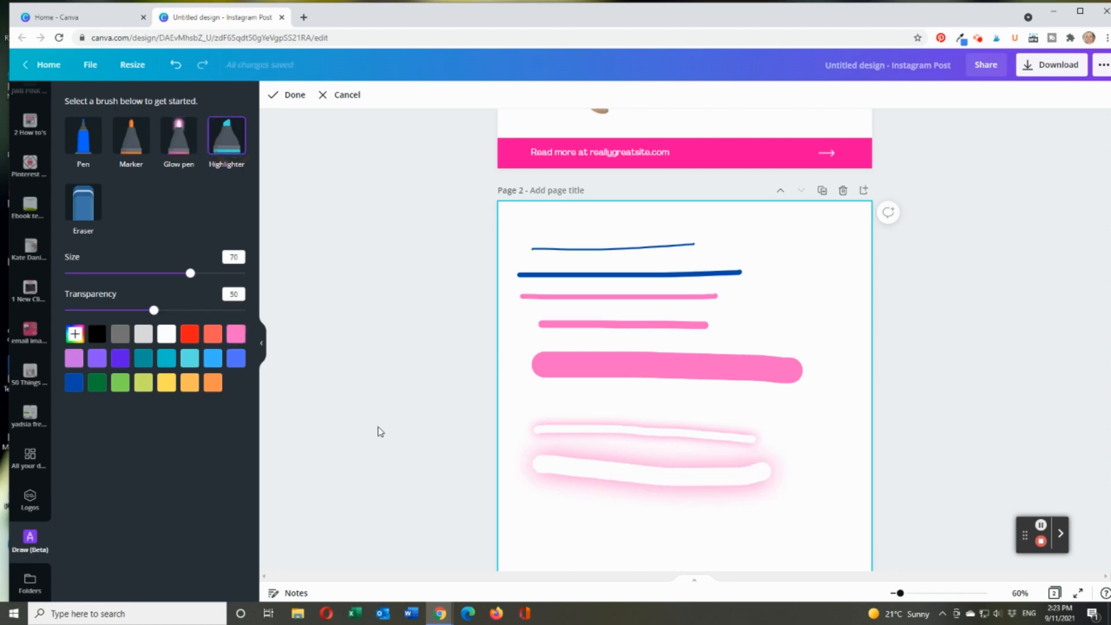
pyautogui.scroll(-1, 377, 432)
pyautogui.moveTo(539, 470); pyautogui.dragTo(724, 476)
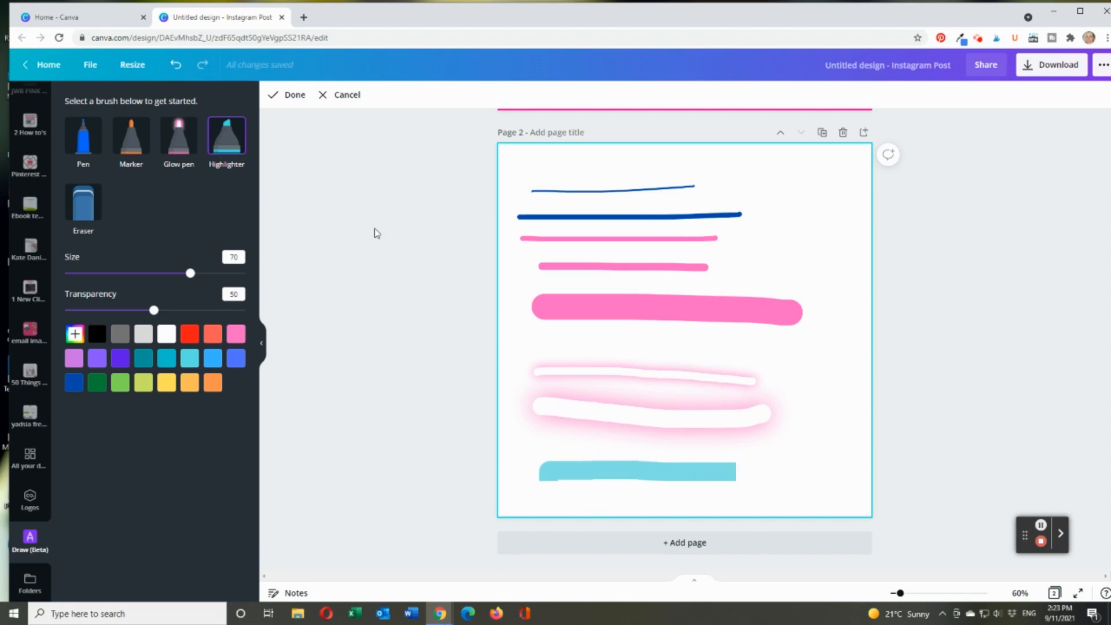
# Finish the brush drawing and remove it from page 2
pyautogui.click(295, 95)
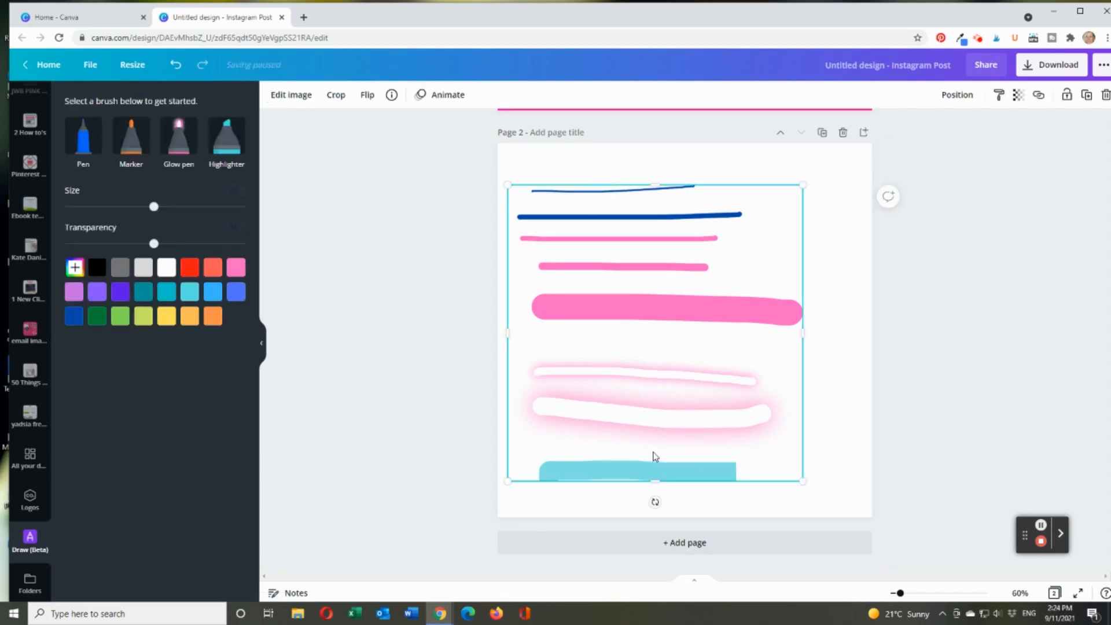
pyautogui.click(659, 443)
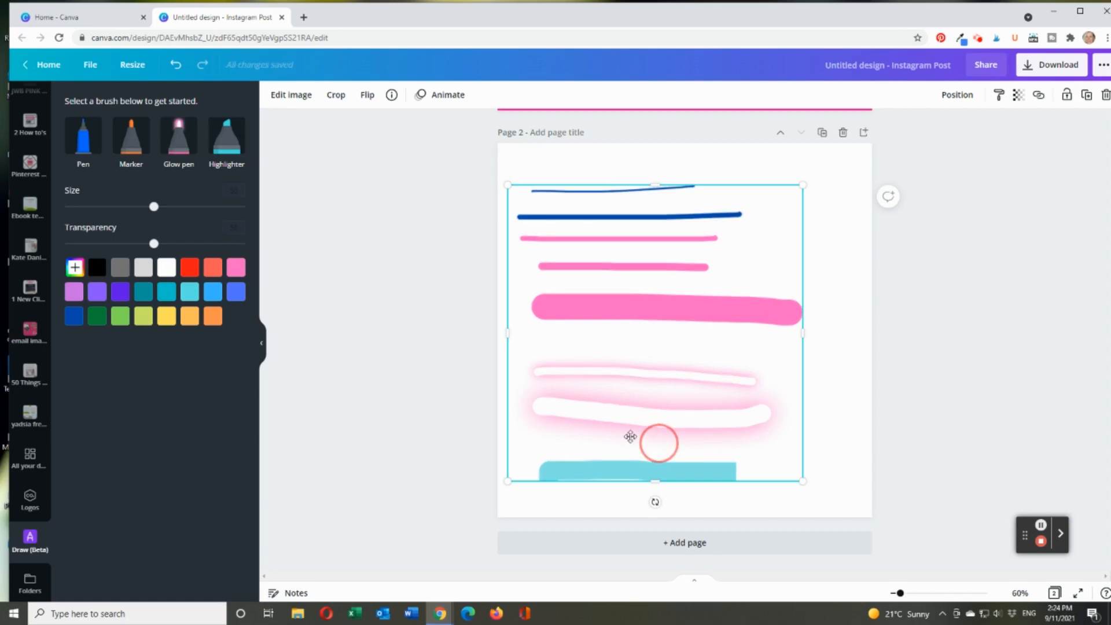
pyautogui.moveTo(630, 437)
pyautogui.mouseDown()
pyautogui.moveTo(512, 433)
pyautogui.moveTo(658, 429)
pyautogui.moveTo(275, 429)
pyautogui.mouseUp()
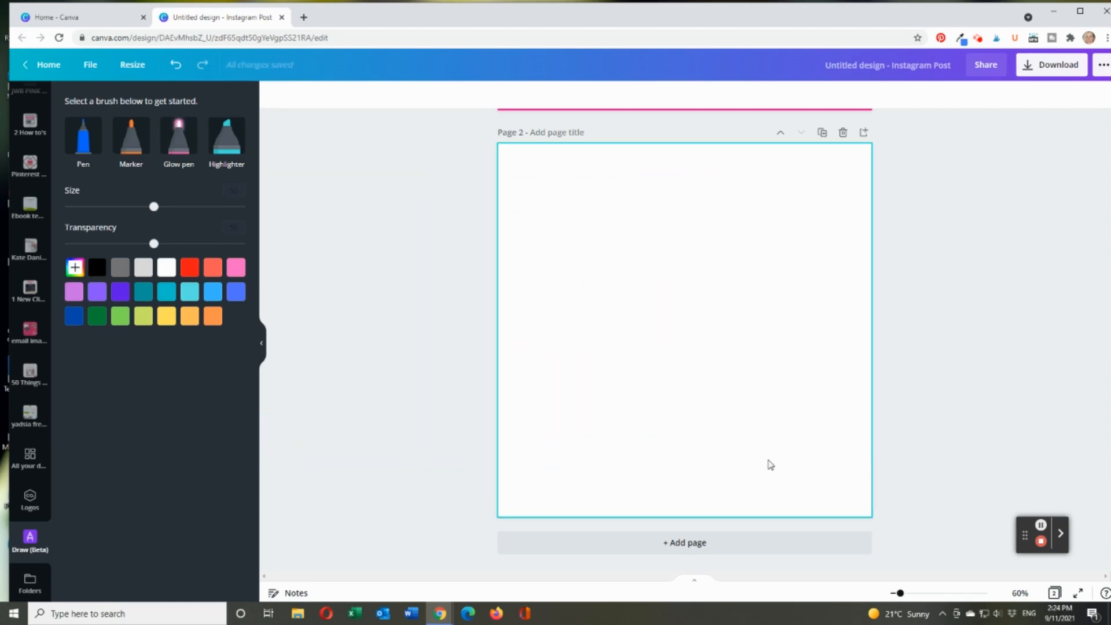
# On page 1, mark the "Make sure you have travel insurance" item with the orange Highlighter at size 70
pyautogui.scroll(6, 926, 408)
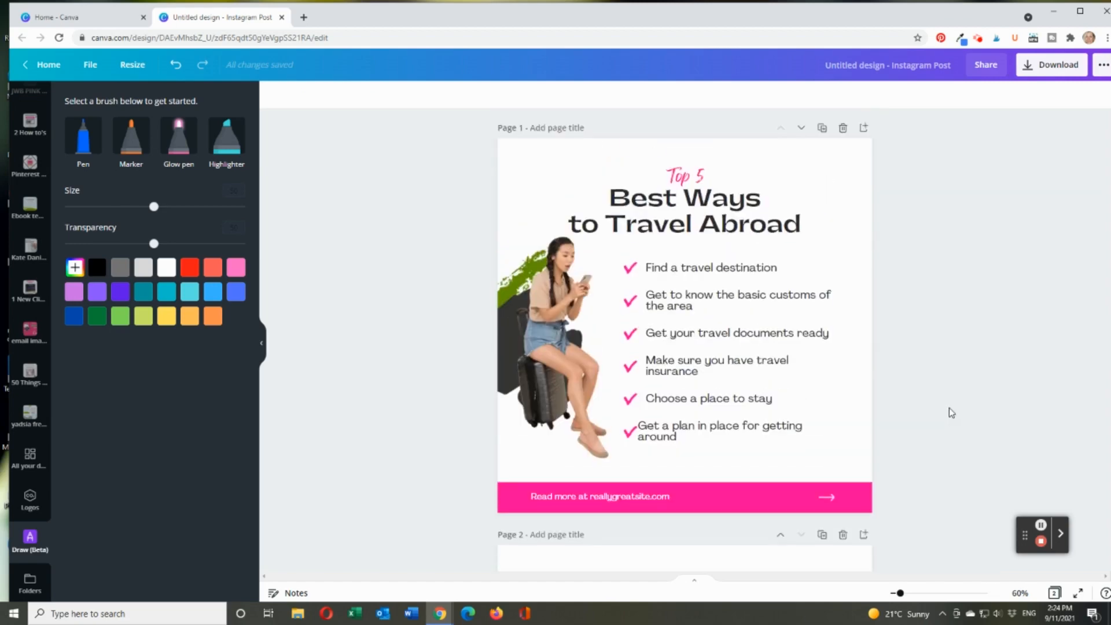
pyautogui.click(788, 443)
pyautogui.click(992, 404)
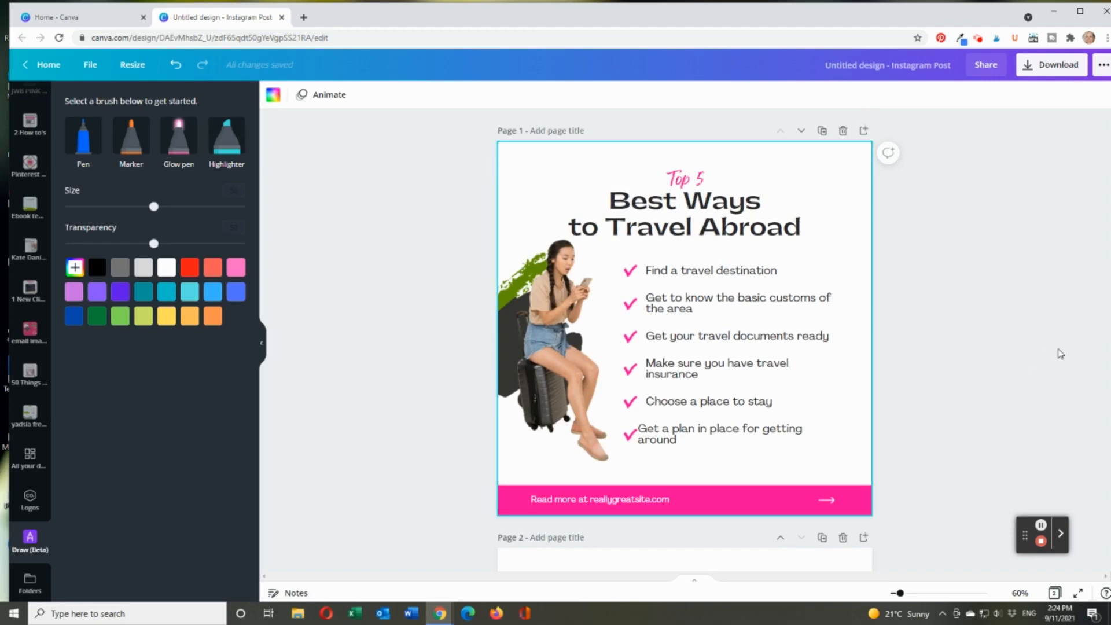
pyautogui.click(228, 149)
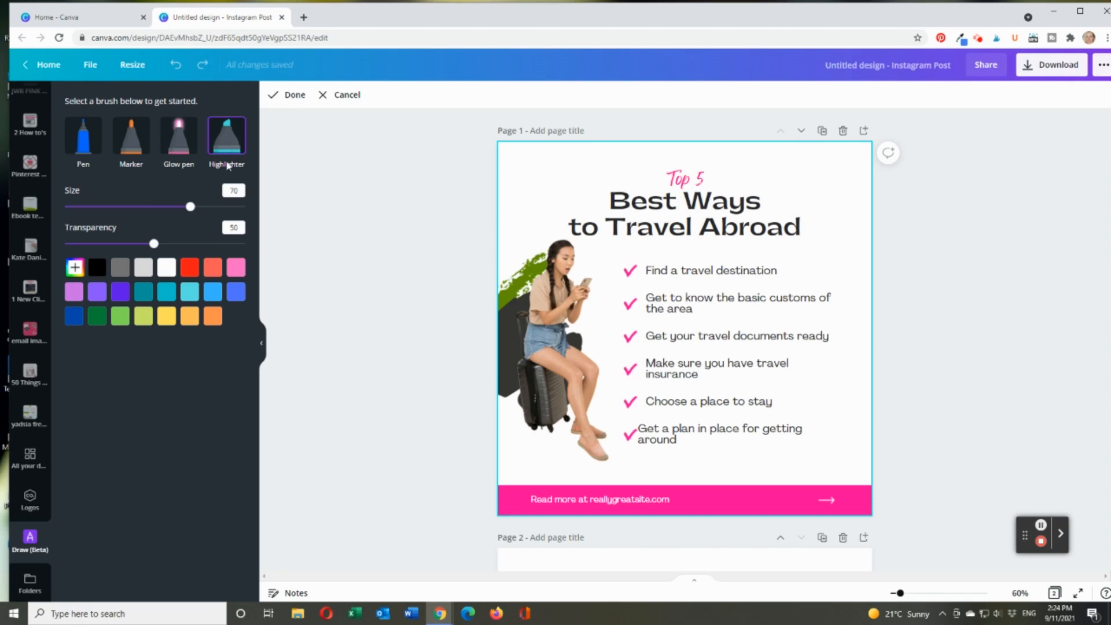
pyautogui.click(213, 316)
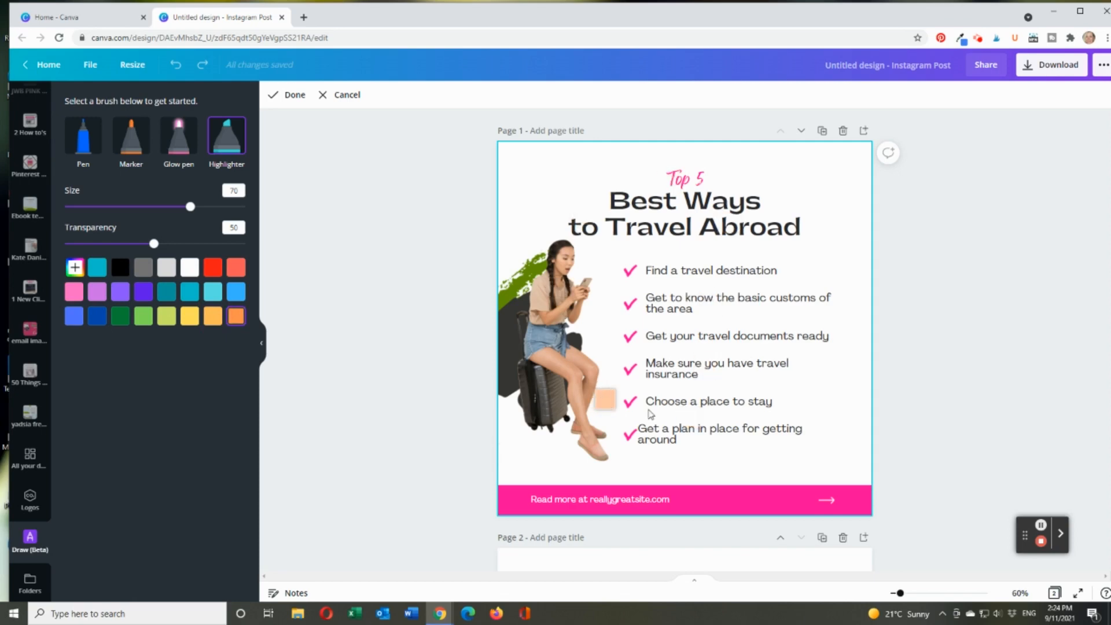
pyautogui.moveTo(648, 364); pyautogui.dragTo(804, 373)
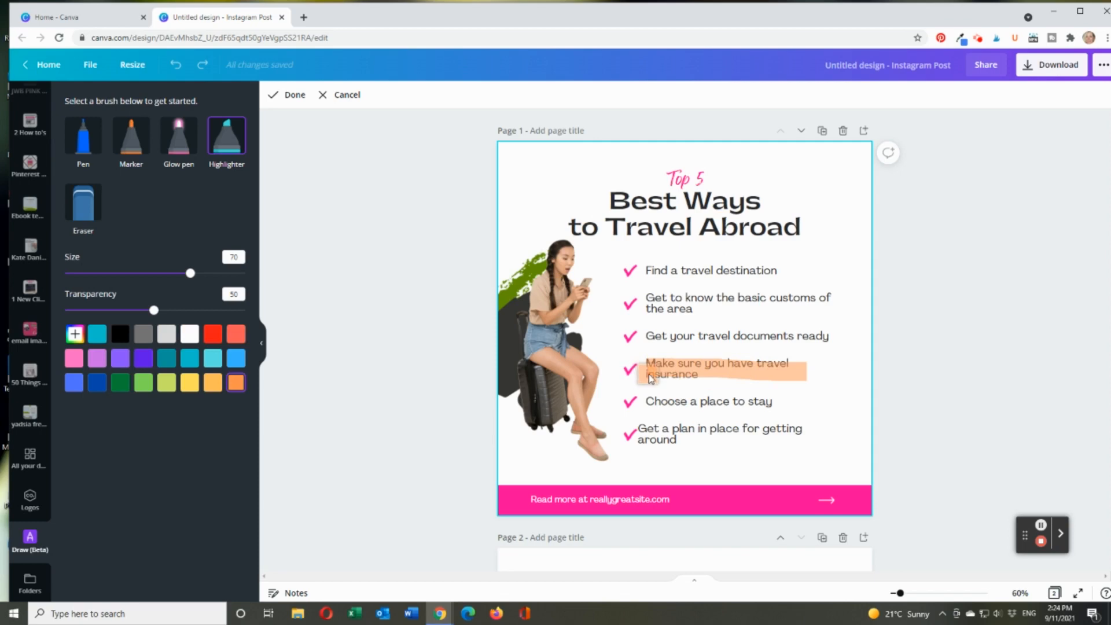
pyautogui.moveTo(649, 379); pyautogui.dragTo(708, 374)
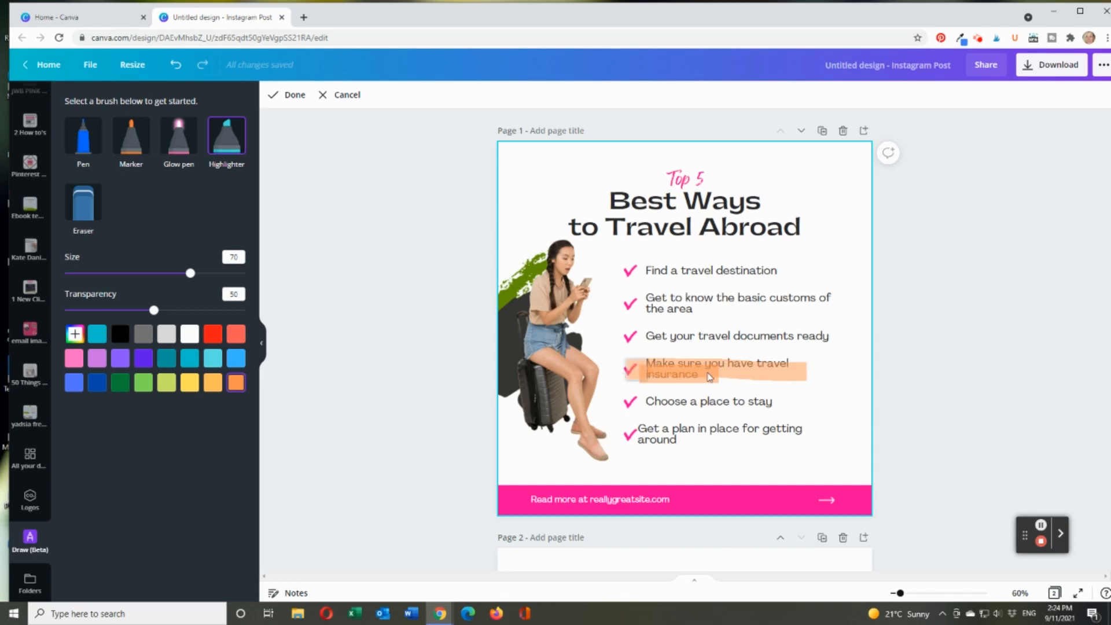
# Finish the highlight drawing over the travel insurance item and delete it from page 1
pyautogui.click(293, 97)
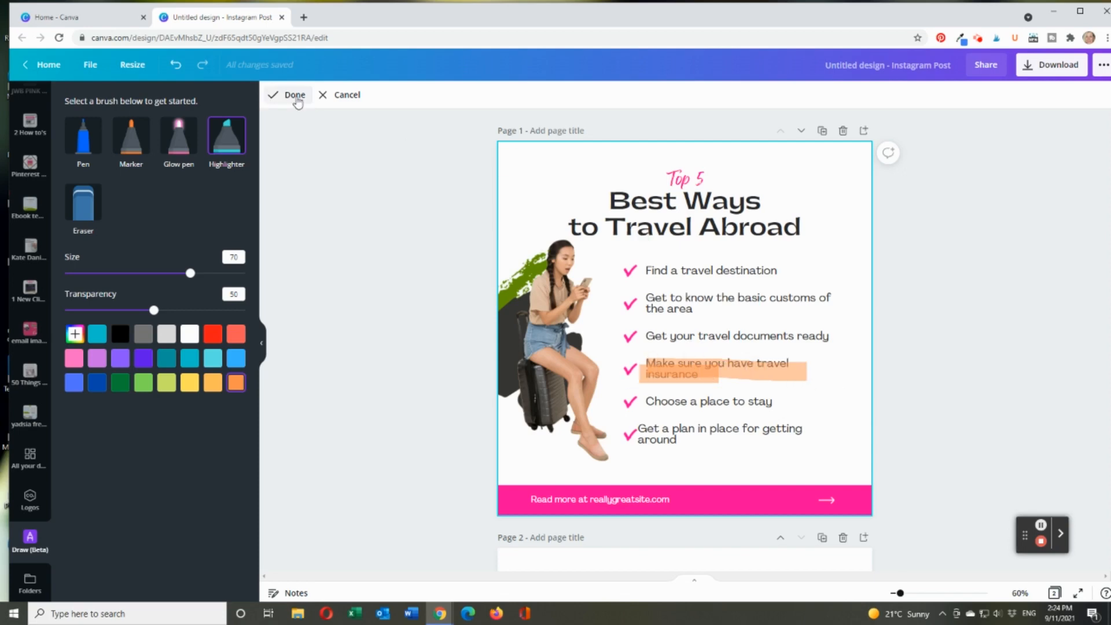
pyautogui.click(747, 377)
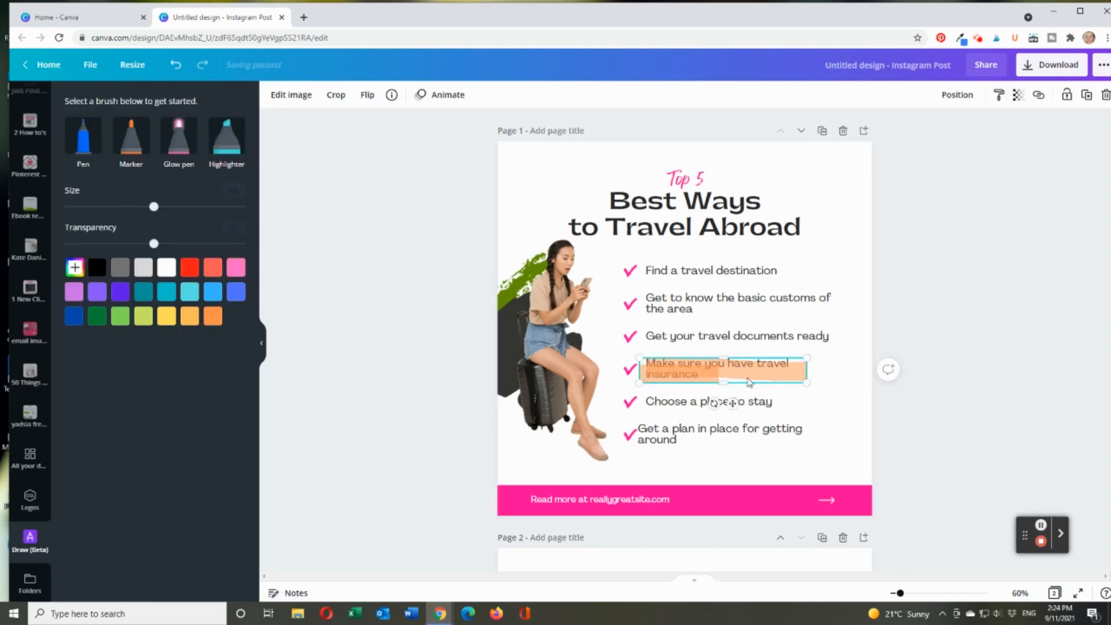
pyautogui.press('Delete')
pyautogui.click(213, 321)
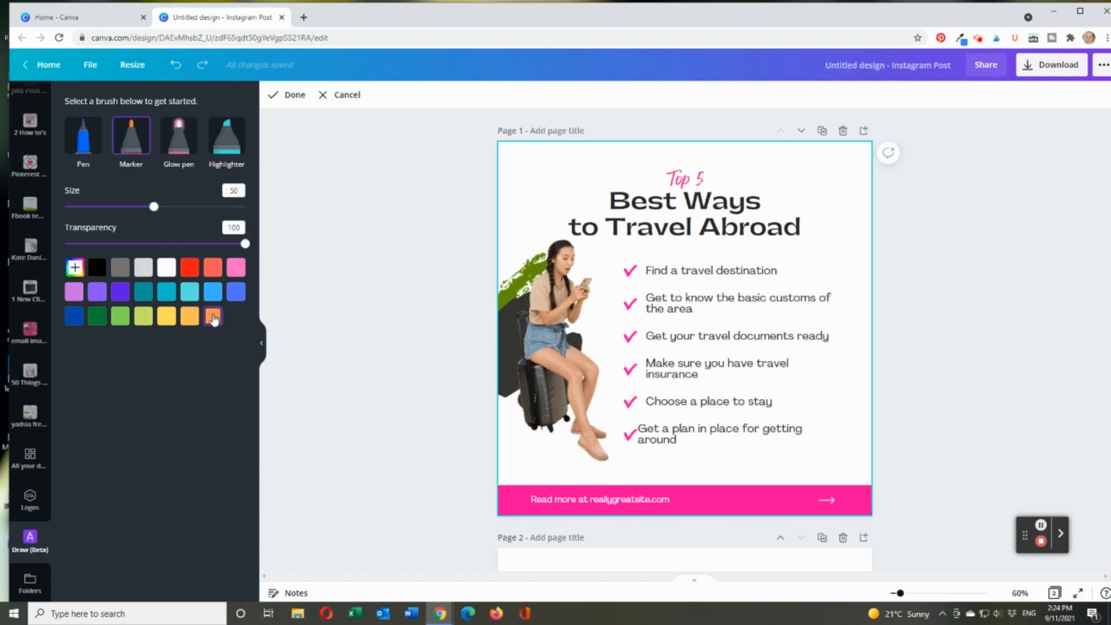
pyautogui.click(237, 267)
pyautogui.moveTo(154, 207); pyautogui.dragTo(170, 206)
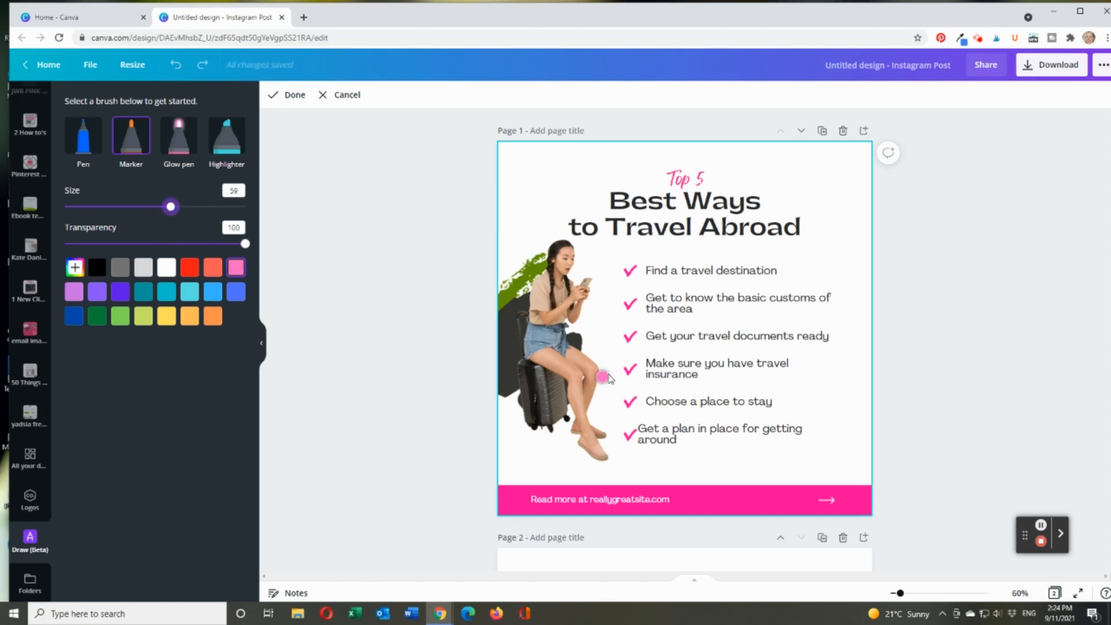
# Mark the "Make sure you have travel insurance" item with the teal Highlighter at size 76 and transparency 45
pyautogui.click(226, 164)
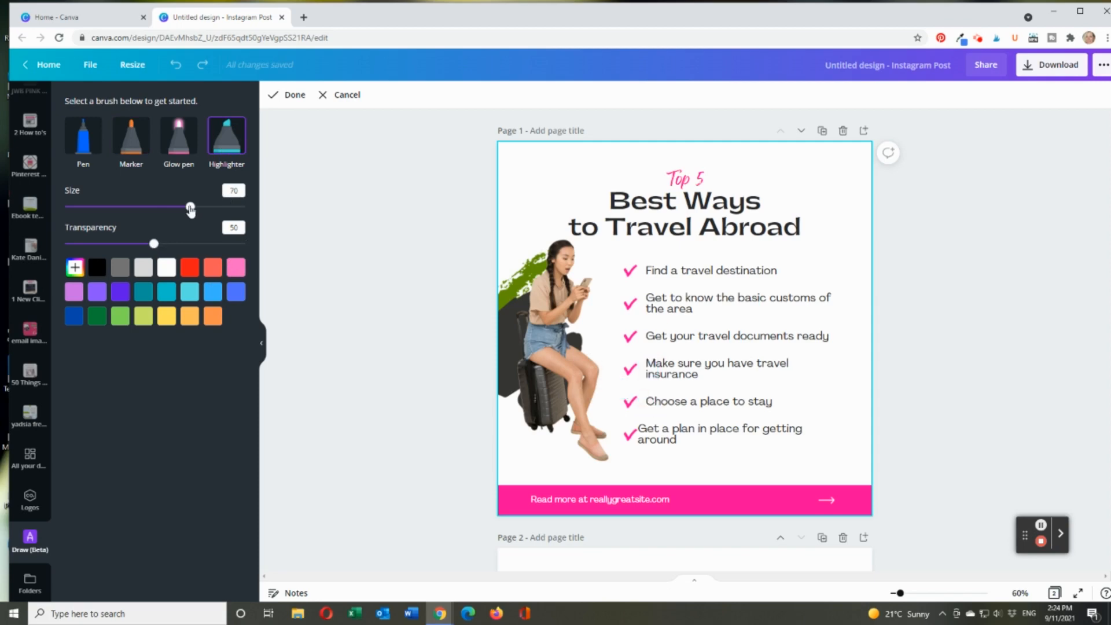
pyautogui.moveTo(190, 209); pyautogui.dragTo(201, 207)
pyautogui.moveTo(153, 244); pyautogui.dragTo(148, 248)
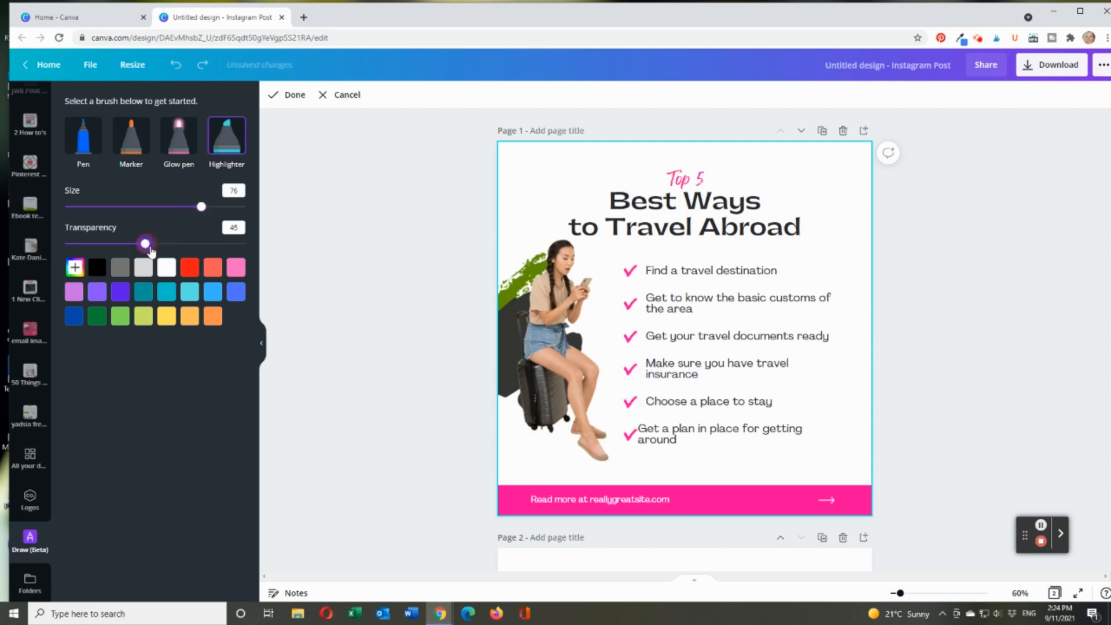
pyautogui.moveTo(652, 369); pyautogui.dragTo(787, 368)
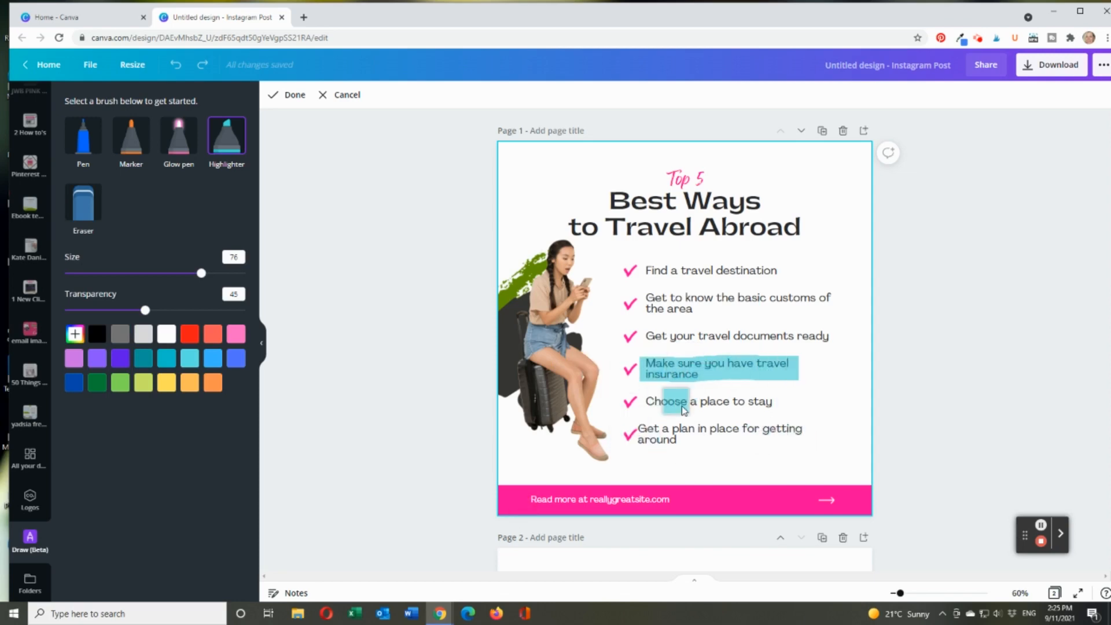
# Highlight both lines of the "Get a plan in place for getting around" item and delete the finished highlight drawing from page 1
pyautogui.moveTo(649, 425); pyautogui.dragTo(805, 426)
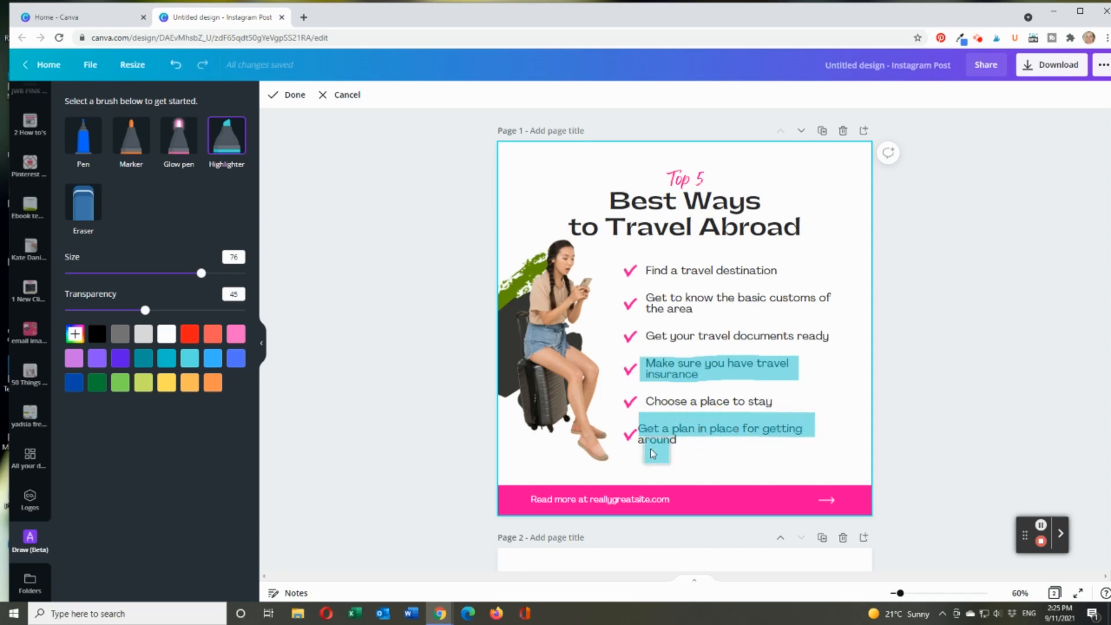
pyautogui.moveTo(647, 441); pyautogui.dragTo(811, 439)
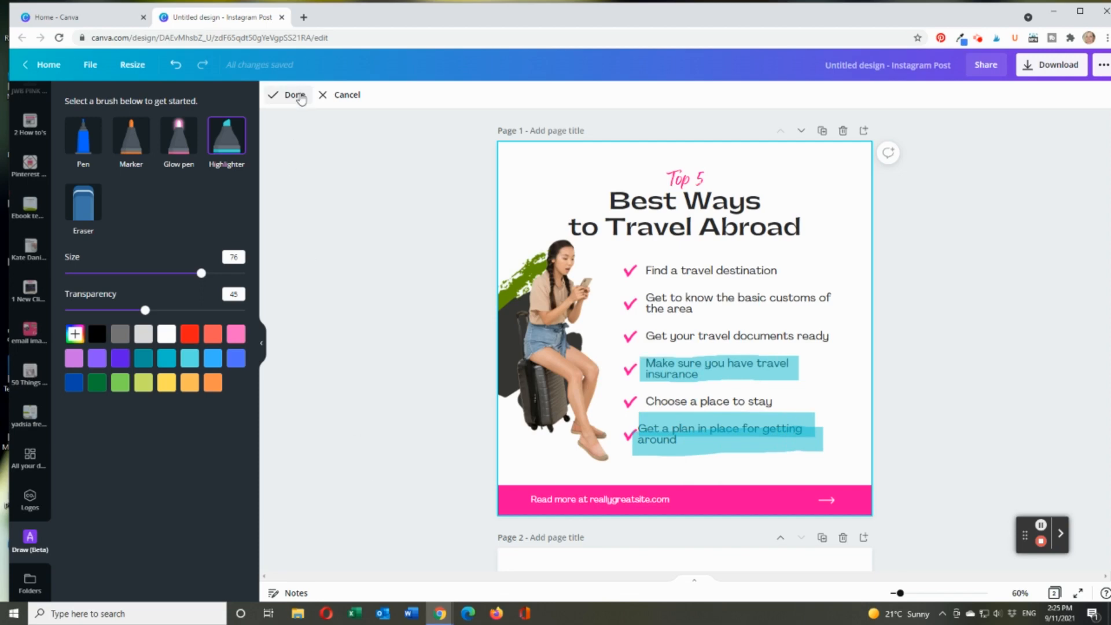
pyautogui.click(295, 95)
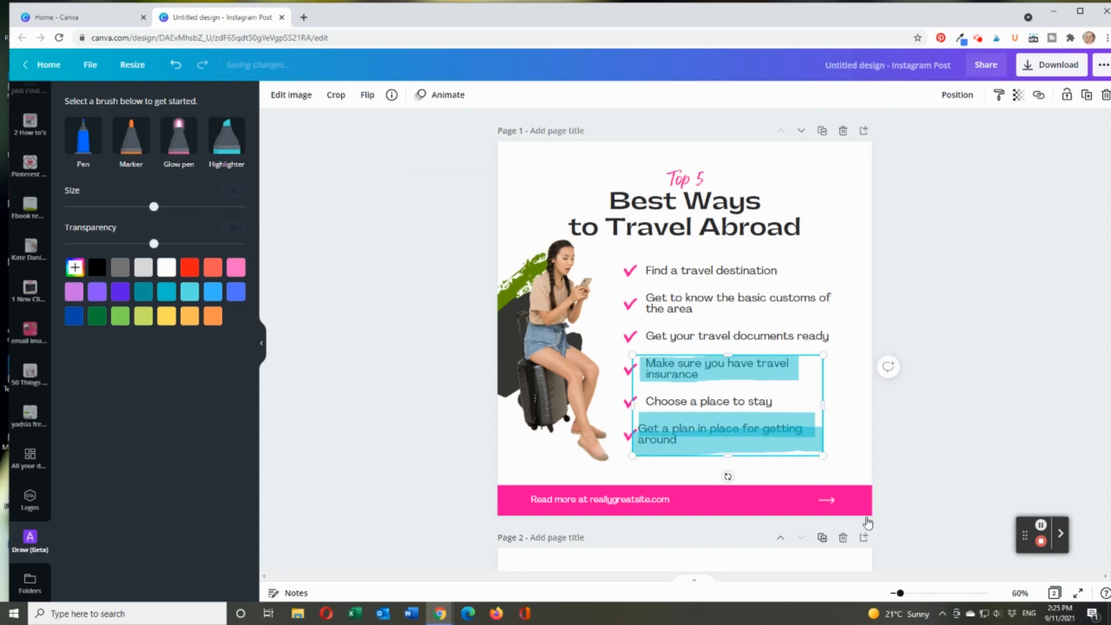
pyautogui.press('Delete')
# Outline the seated woman and her luggage with the pink Glow pen at size 50 and transparency 100
pyautogui.click(178, 135)
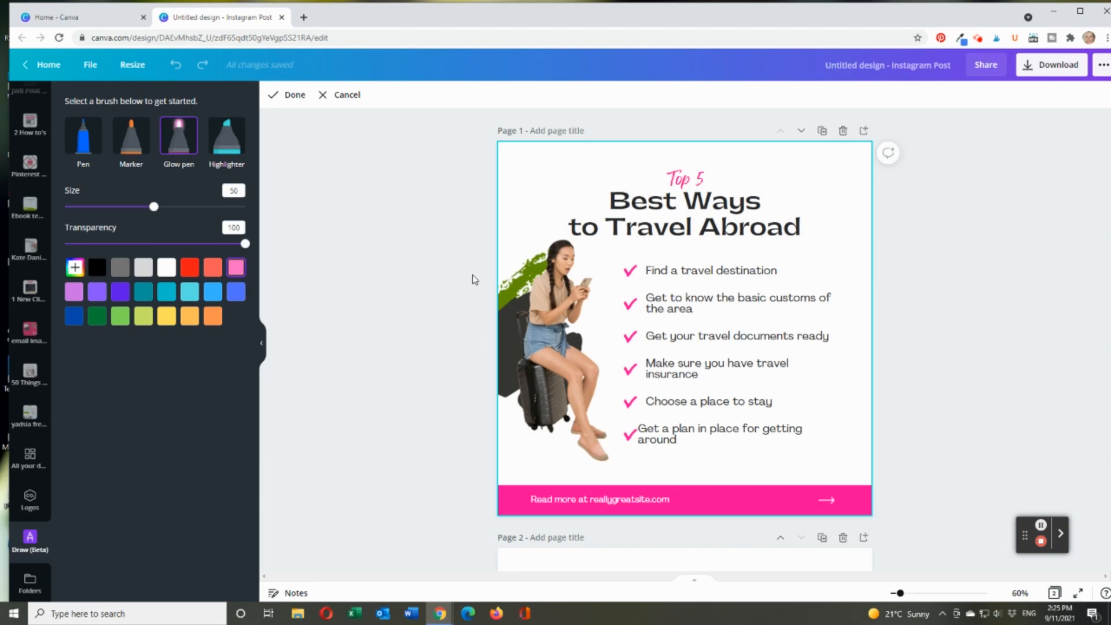
pyautogui.moveTo(468, 271); pyautogui.dragTo(482, 271)
pyautogui.moveTo(536, 246)
pyautogui.mouseDown()
pyautogui.moveTo(570, 232)
pyautogui.moveTo(613, 237)
pyautogui.moveTo(619, 295)
pyautogui.moveTo(603, 363)
pyautogui.moveTo(612, 427)
pyautogui.moveTo(605, 461)
pyautogui.moveTo(497, 457)
pyautogui.mouseUp()
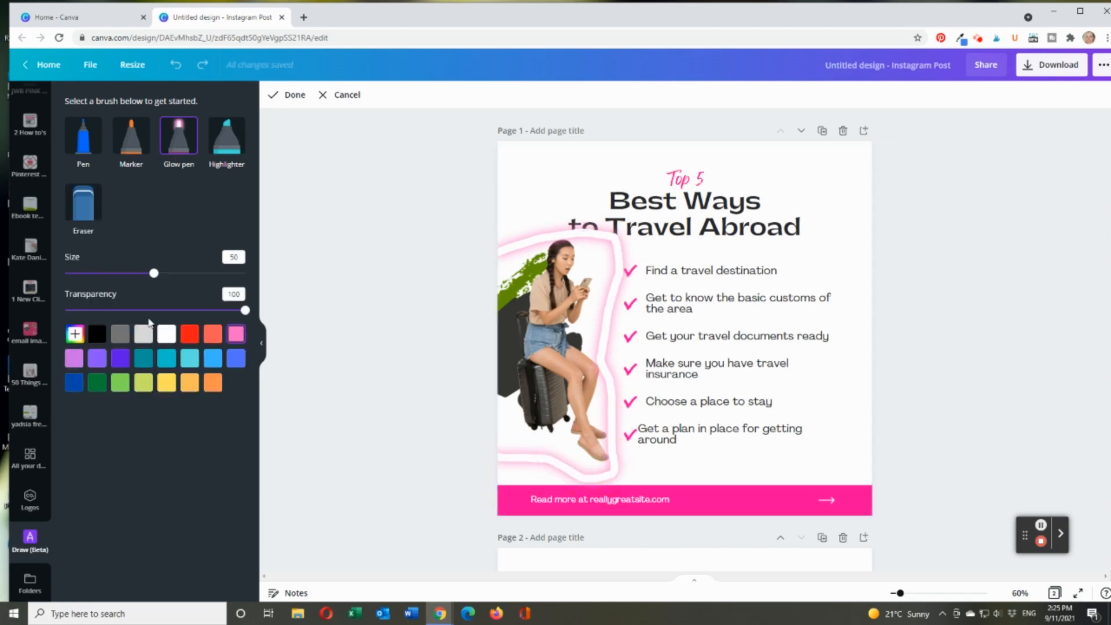
# Erase the upper stretch of the glow outline above the woman and remove the drawing from page 1
pyautogui.click(86, 210)
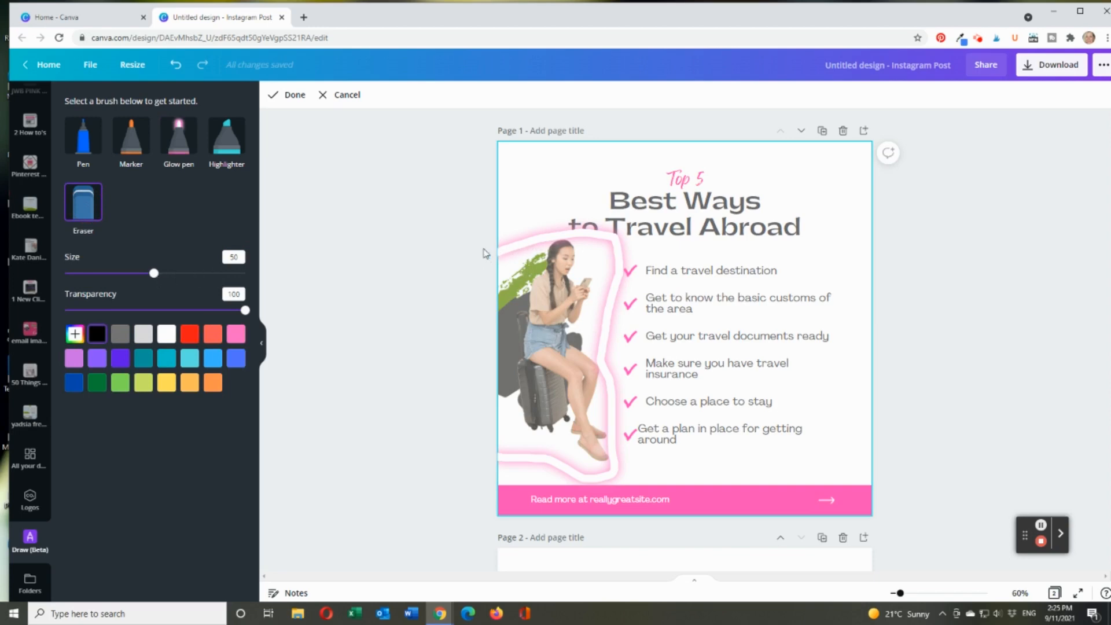
pyautogui.moveTo(487, 252)
pyautogui.mouseDown()
pyautogui.moveTo(607, 231)
pyautogui.moveTo(629, 246)
pyautogui.moveTo(567, 230)
pyautogui.moveTo(529, 236)
pyautogui.moveTo(619, 238)
pyautogui.moveTo(631, 259)
pyautogui.moveTo(609, 240)
pyautogui.moveTo(521, 243)
pyautogui.mouseUp()
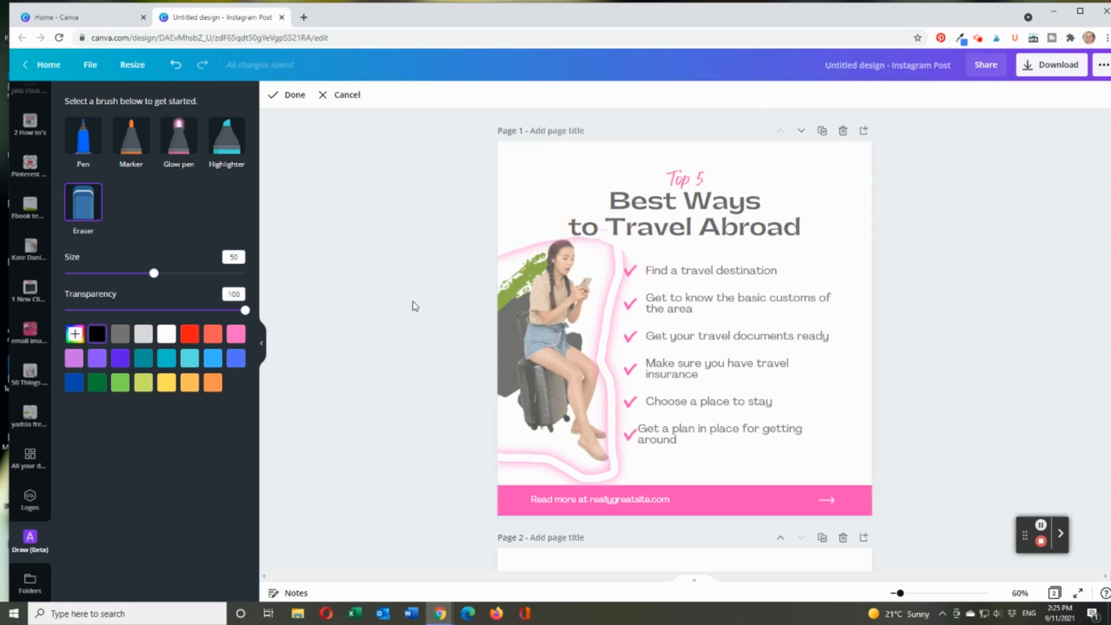
pyautogui.click(292, 95)
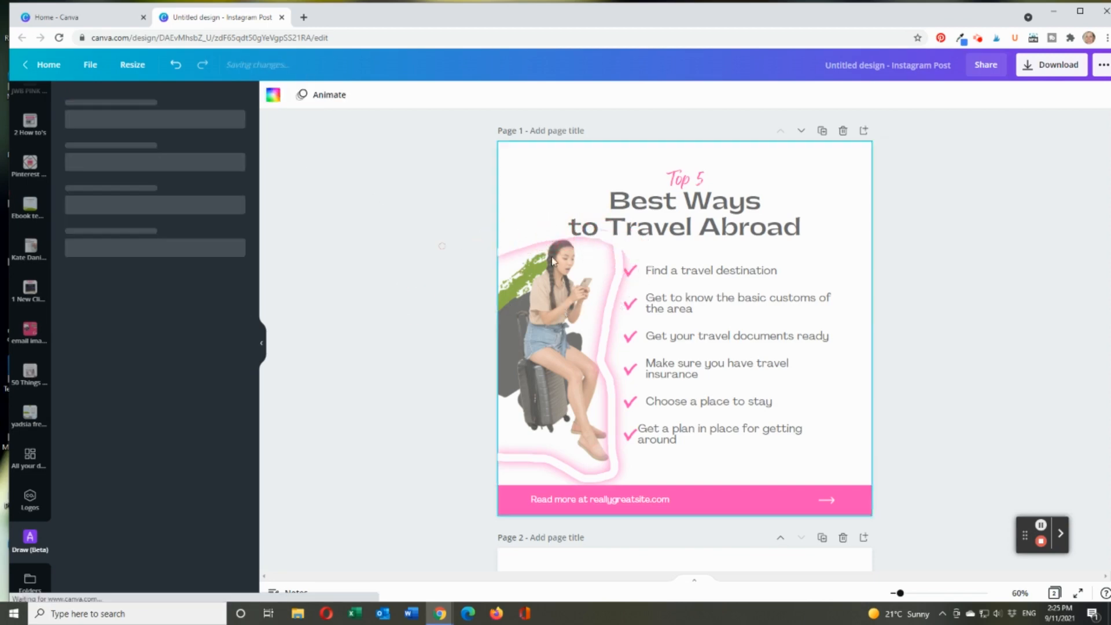
pyautogui.press('Escape')
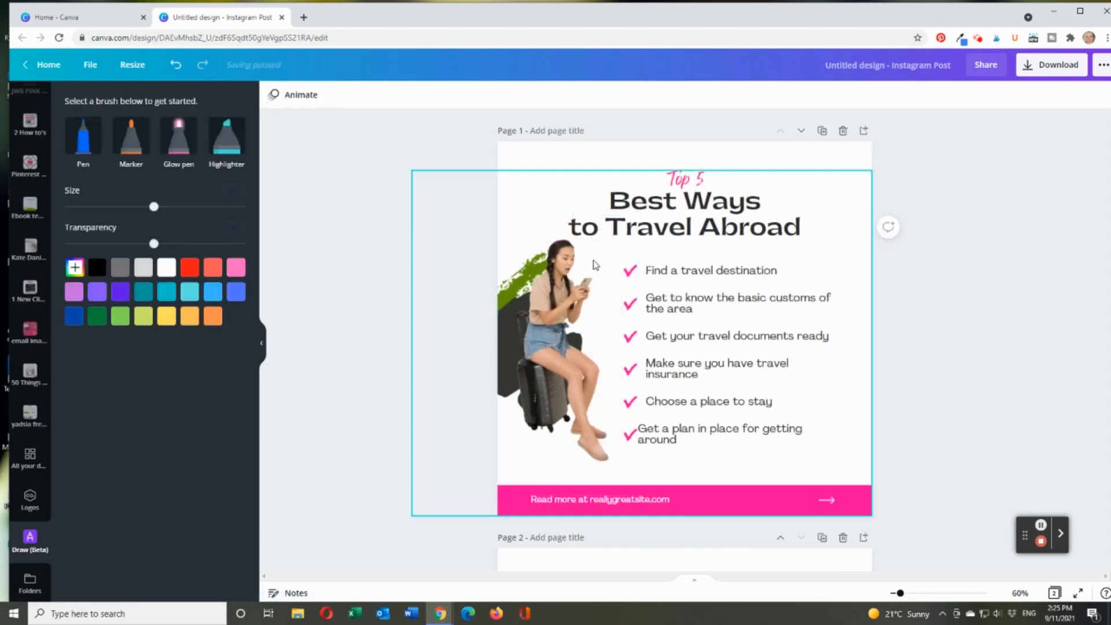
# Draw a new Glow pen outline around the seated woman and her luggage and finish the drawing
pyautogui.click(180, 152)
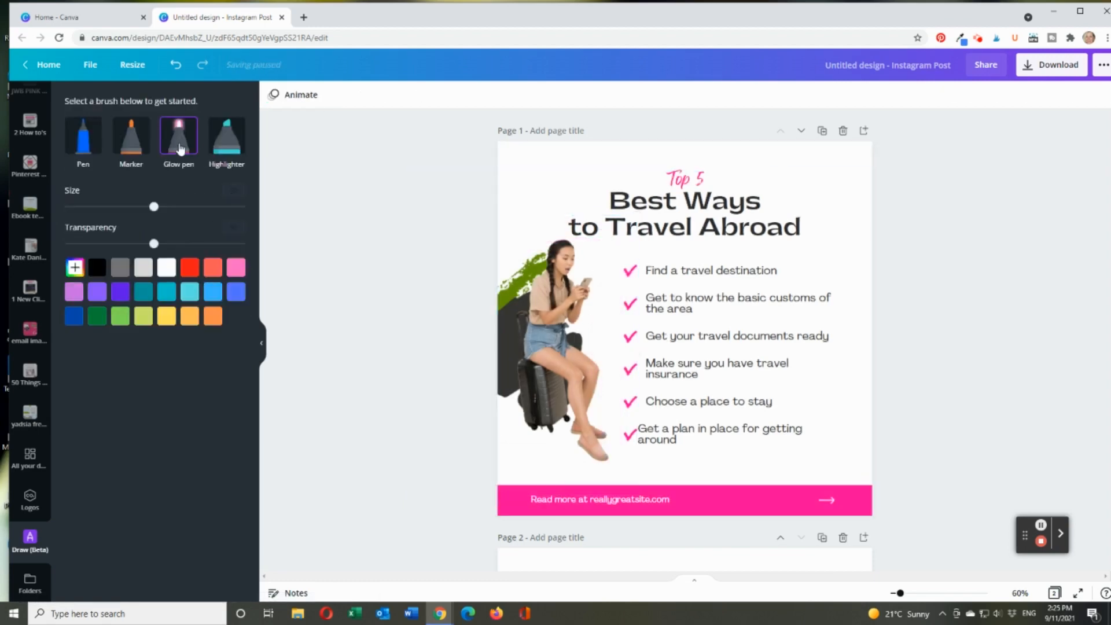
pyautogui.moveTo(490, 283)
pyautogui.mouseDown()
pyautogui.moveTo(506, 253)
pyautogui.moveTo(528, 243)
pyautogui.moveTo(553, 236)
pyautogui.moveTo(580, 250)
pyautogui.moveTo(605, 324)
pyautogui.moveTo(613, 442)
pyautogui.moveTo(599, 473)
pyautogui.moveTo(492, 434)
pyautogui.mouseUp()
pyautogui.moveTo(121, 394)
pyautogui.mouseDown()
pyautogui.moveTo(231, 384)
pyautogui.moveTo(494, 405)
pyautogui.moveTo(938, 374)
pyautogui.moveTo(1063, 384)
pyautogui.moveTo(863, 414)
pyautogui.moveTo(342, 340)
pyautogui.moveTo(294, 174)
pyautogui.moveTo(299, 104)
pyautogui.mouseUp()
pyautogui.click(300, 104)
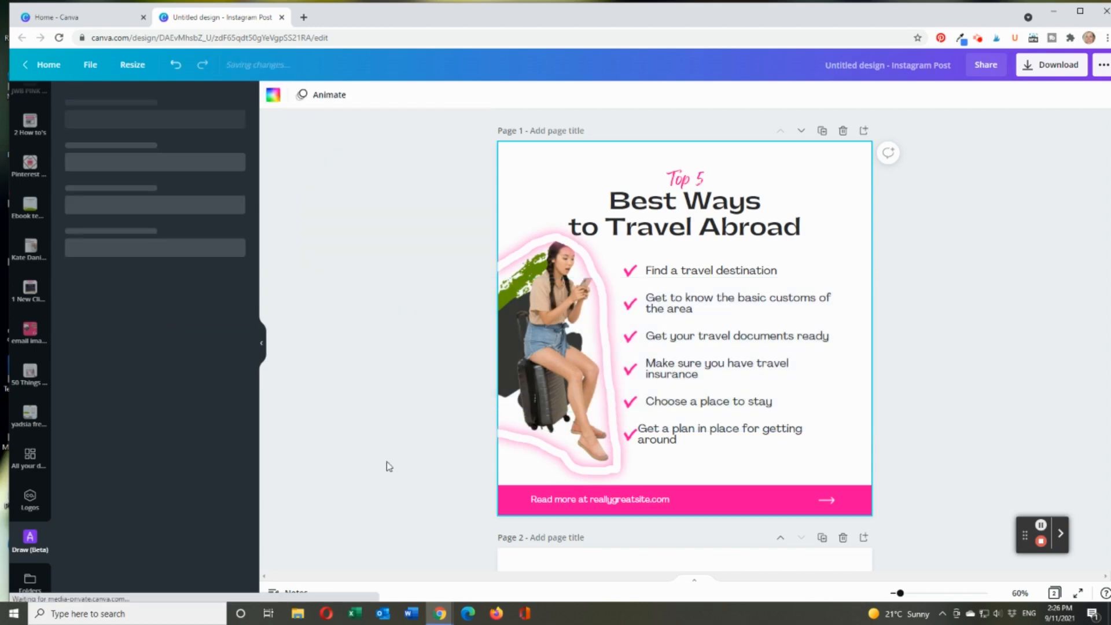
pyautogui.click(394, 449)
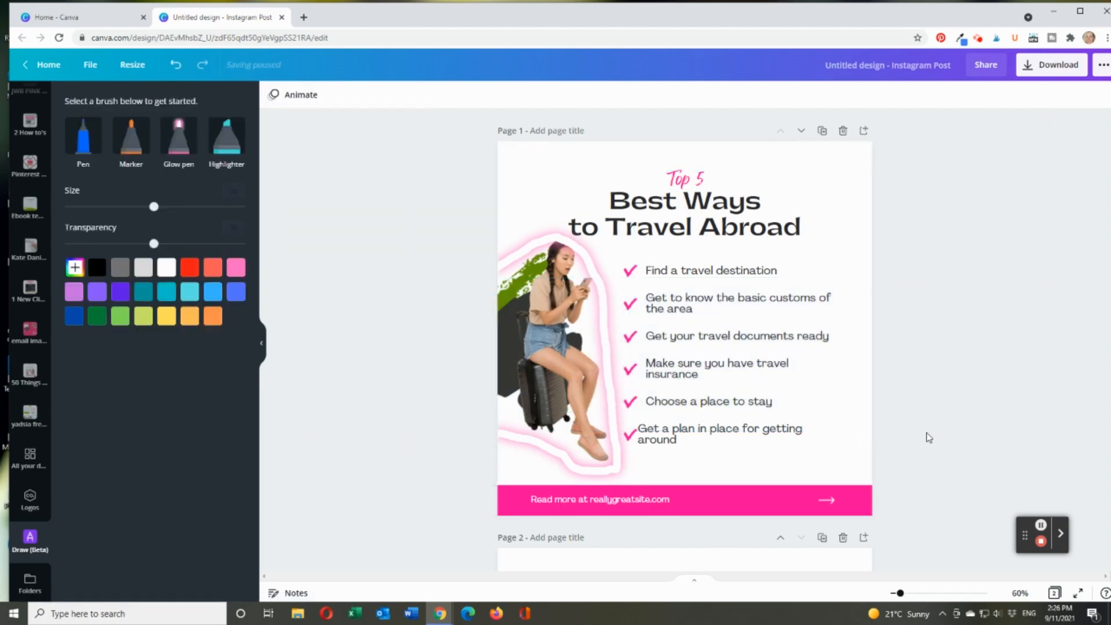
# Sample the skin tone #E5B39C from the woman's leg as a custom brush color
pyautogui.click(74, 269)
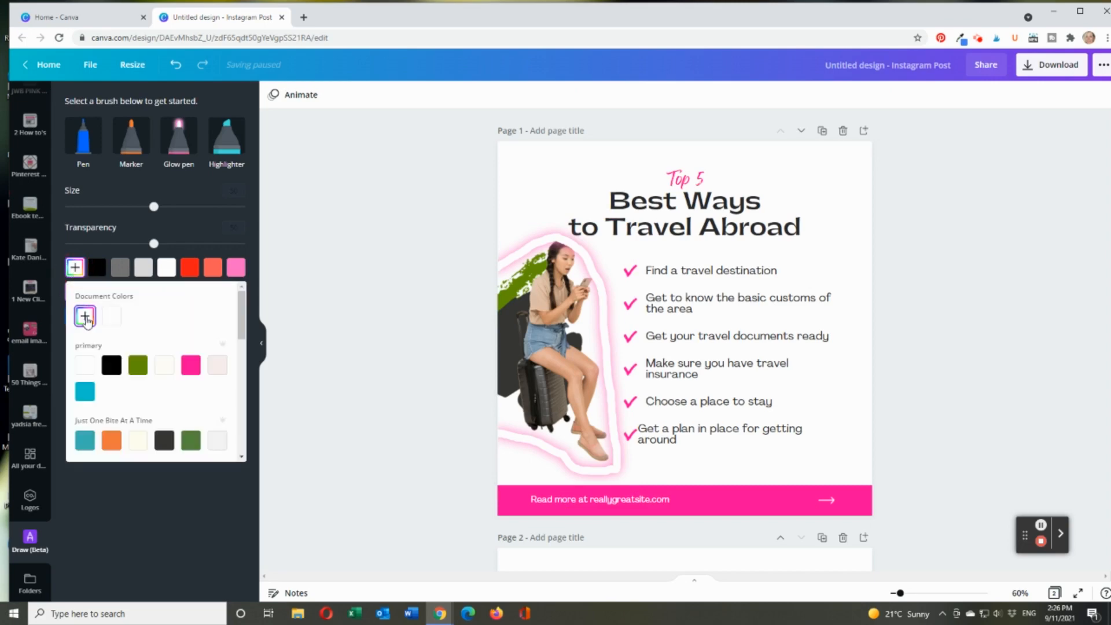
pyautogui.click(85, 317)
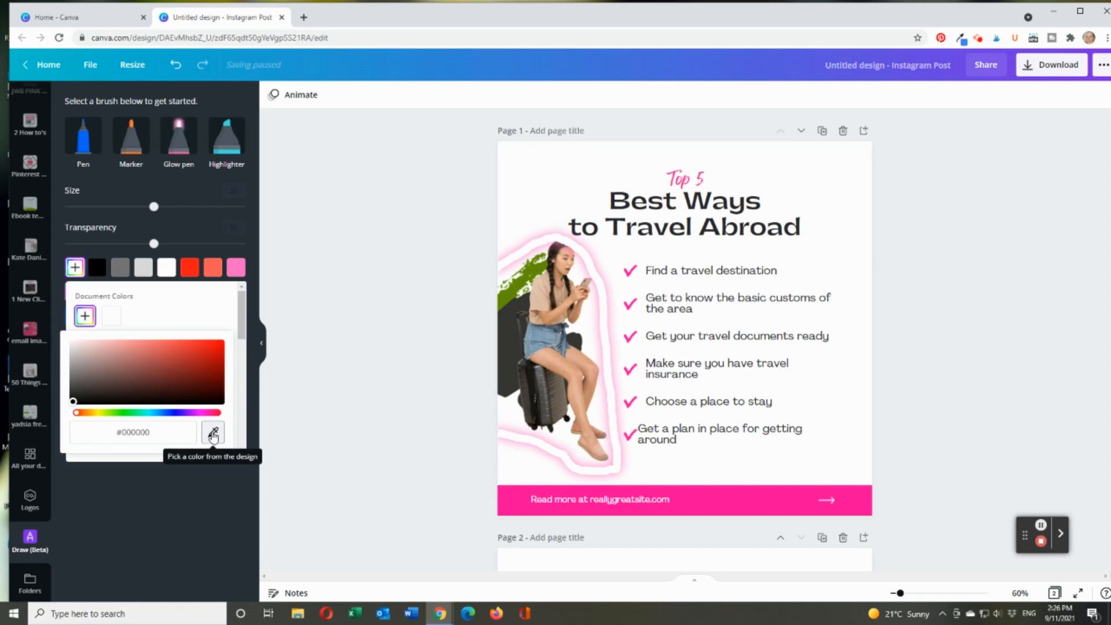
pyautogui.click(213, 434)
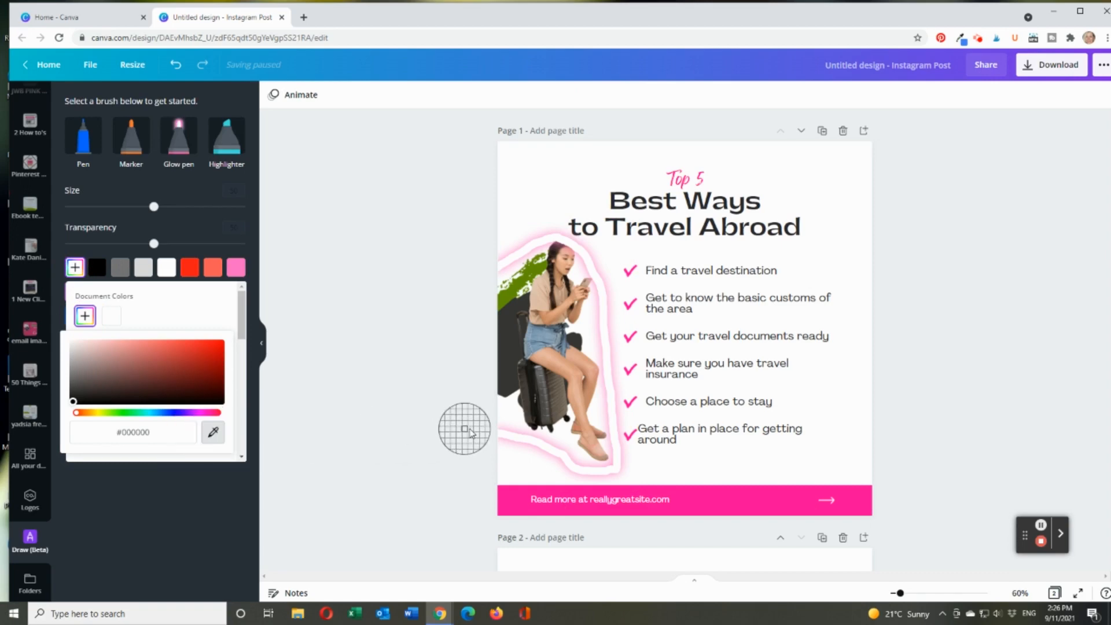
pyautogui.click(561, 367)
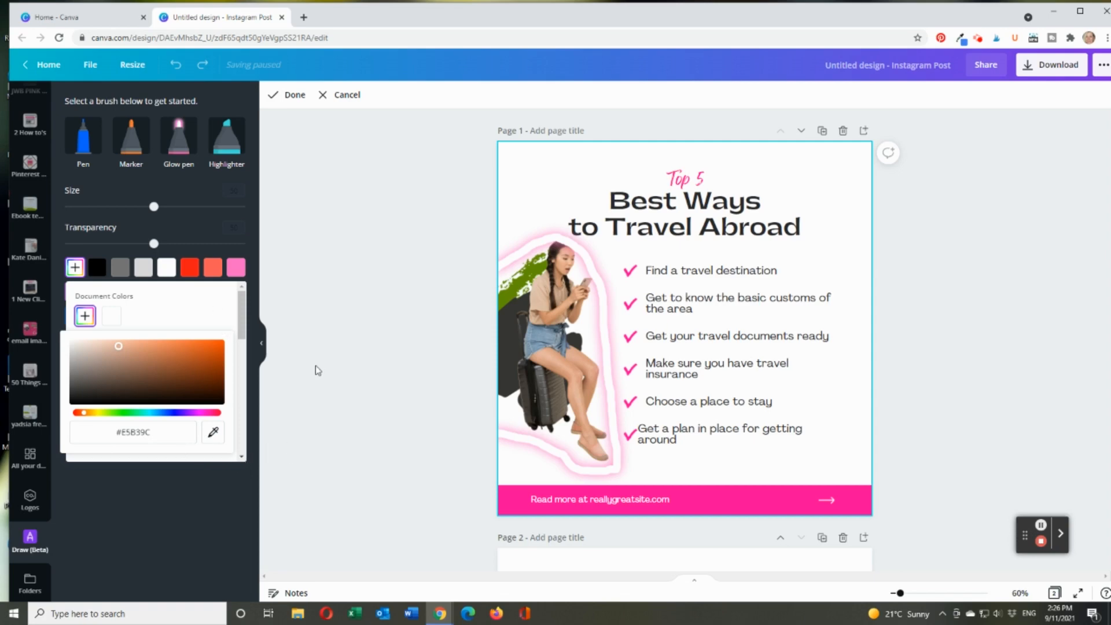
pyautogui.click(316, 463)
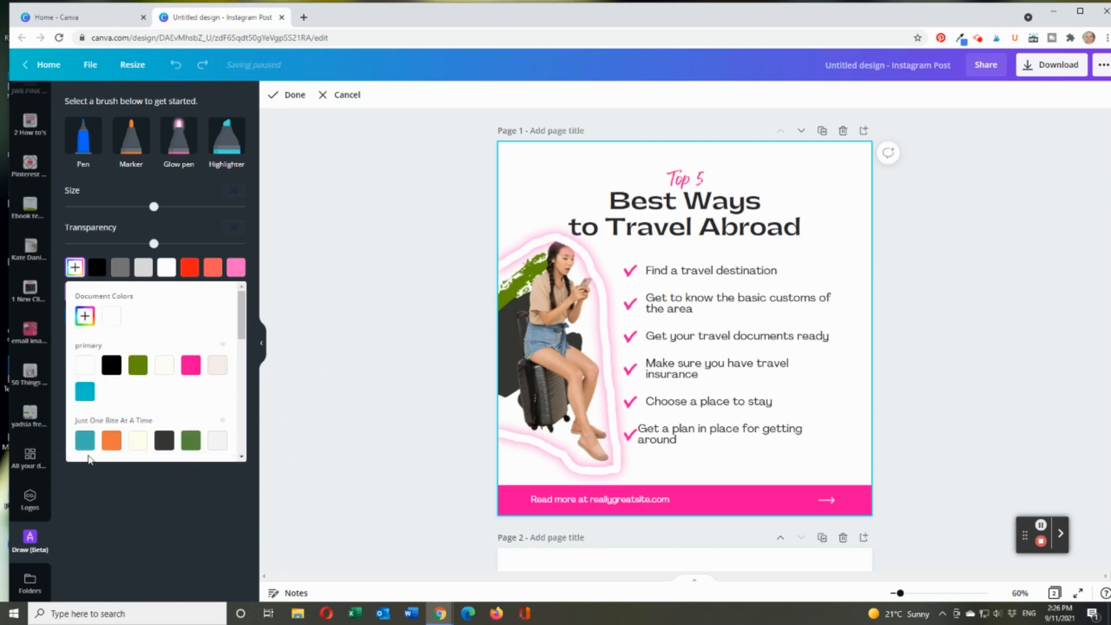
pyautogui.click(85, 315)
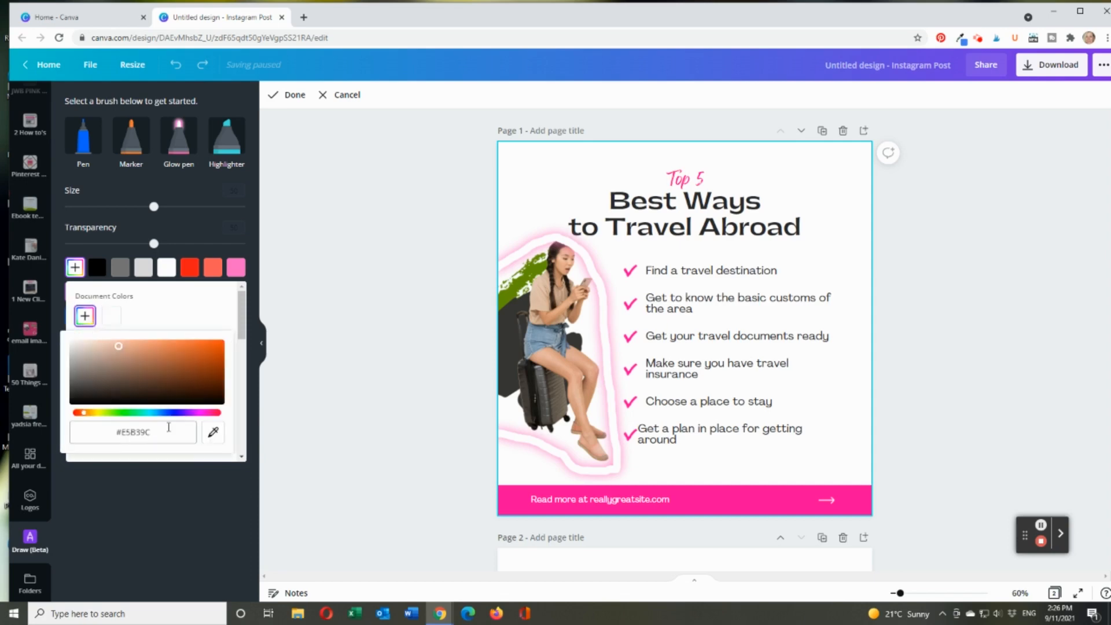
pyautogui.click(166, 431)
# Choose the Highlighter and sample the skin tone #E0A088 from the woman's leg as its custom color
pyautogui.click(228, 150)
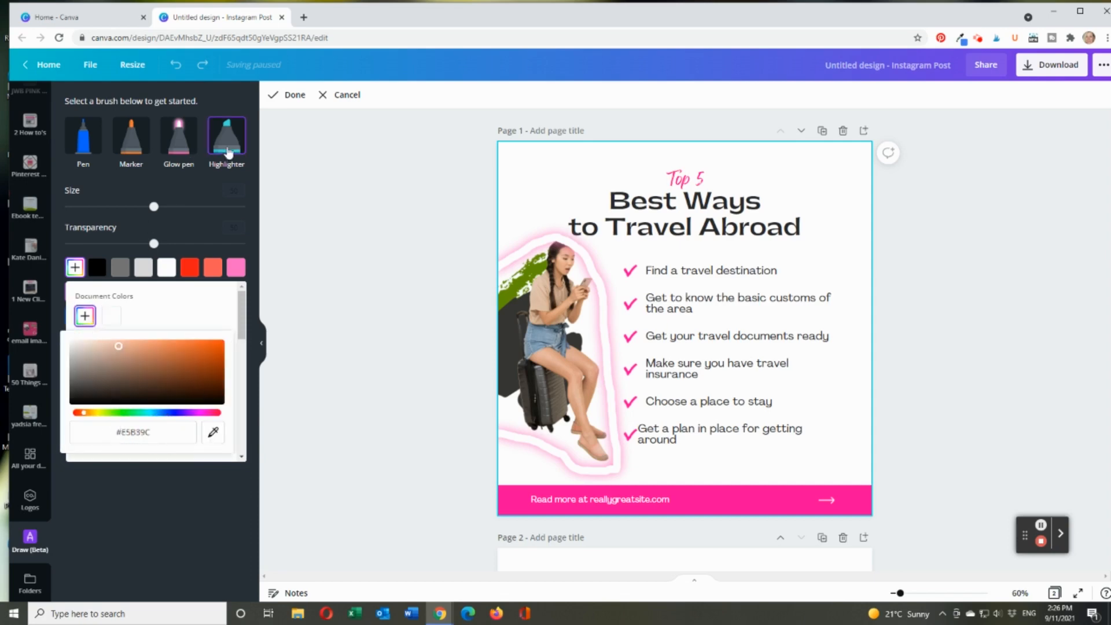
pyautogui.click(97, 269)
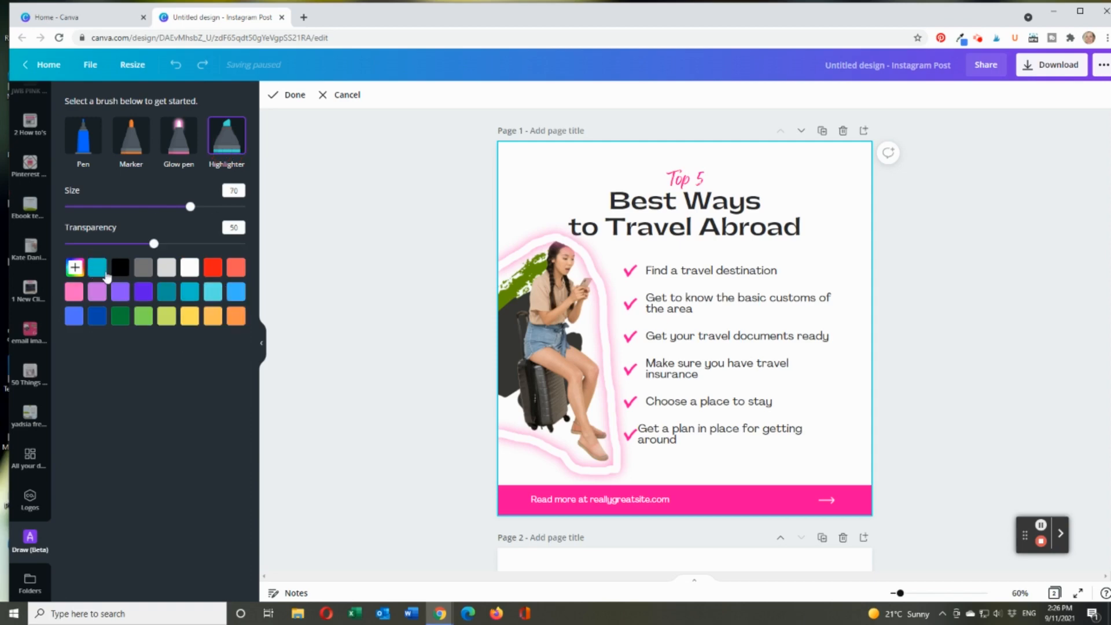
pyautogui.click(227, 143)
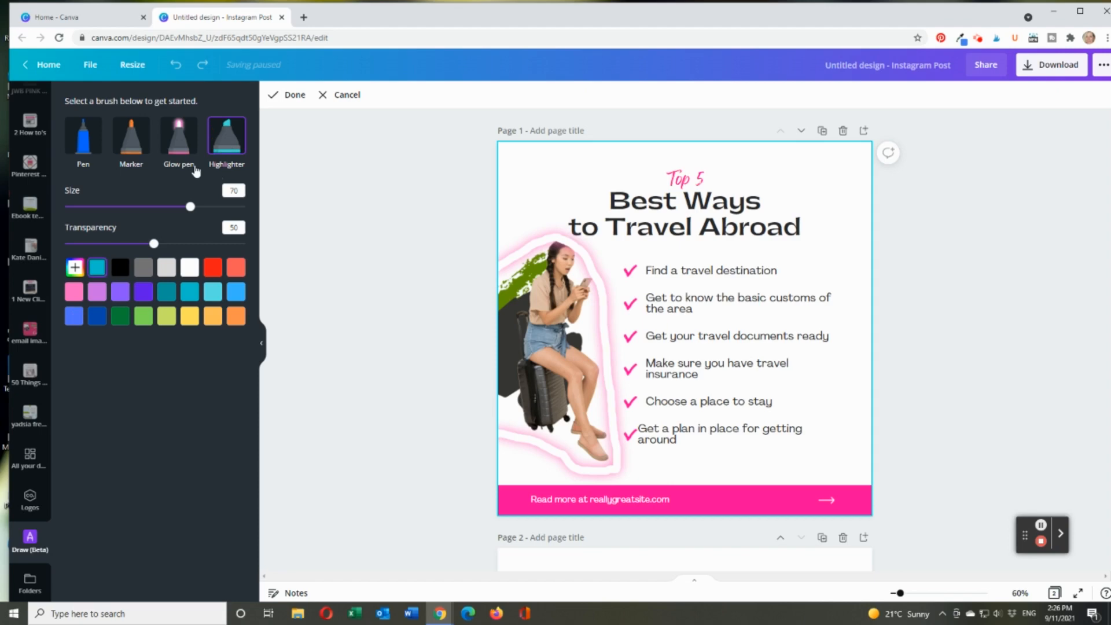
pyautogui.click(78, 269)
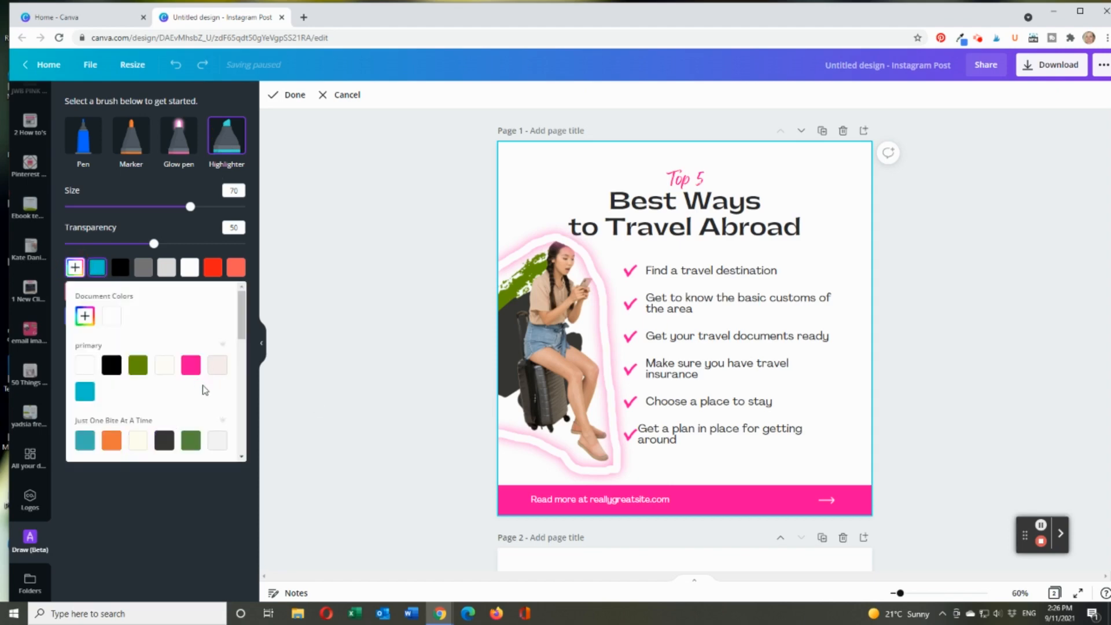
pyautogui.click(84, 315)
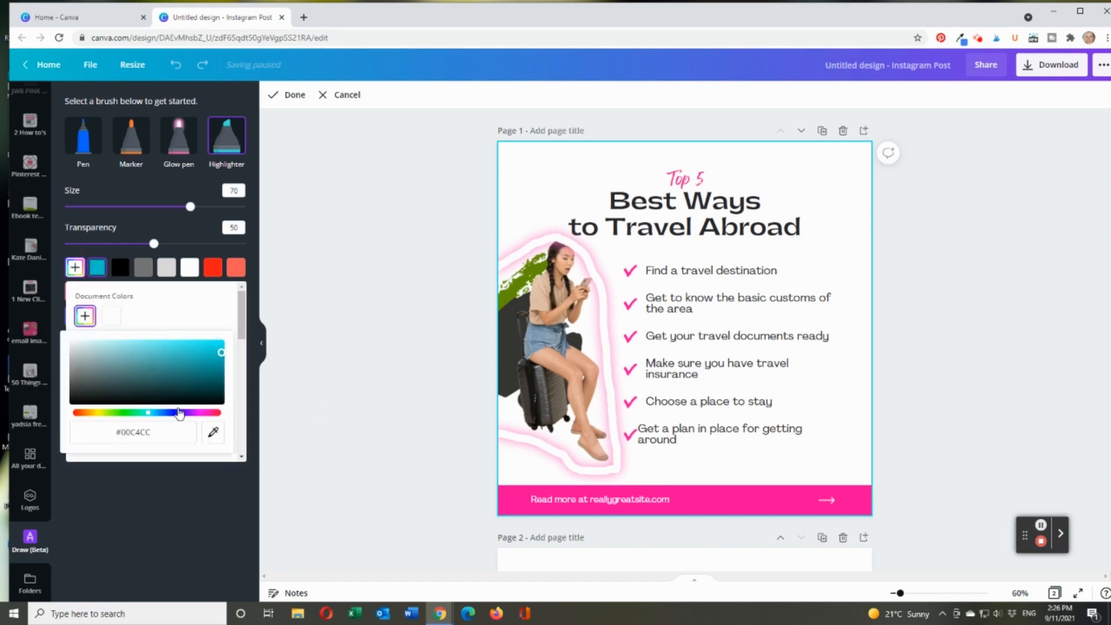
pyautogui.click(213, 432)
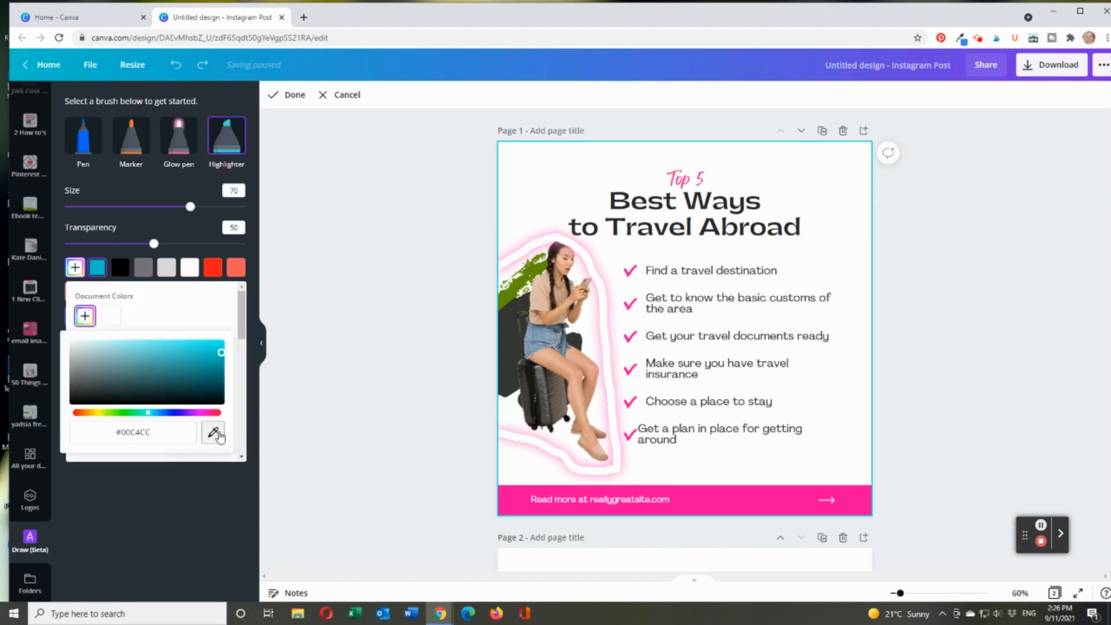
pyautogui.click(578, 382)
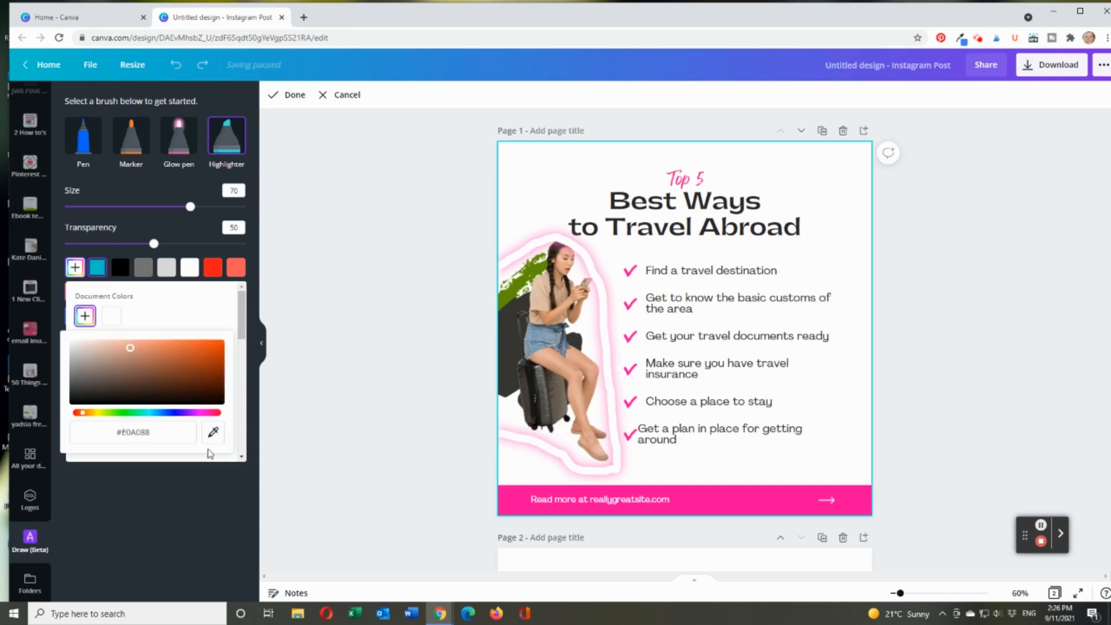
# Close the color palette and mark the "Choose a place to stay" item with the Highlighter at size 70 and transparency 50
pyautogui.moveTo(242, 327); pyautogui.dragTo(241, 363)
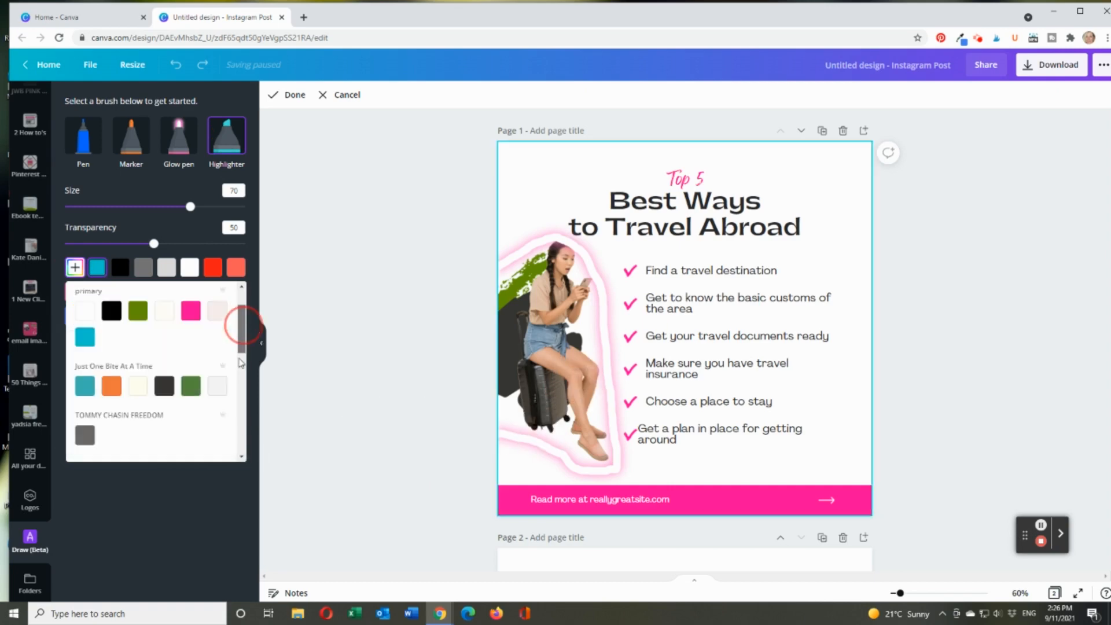
pyautogui.scroll(-3, 240, 362)
pyautogui.scroll(5, 232, 356)
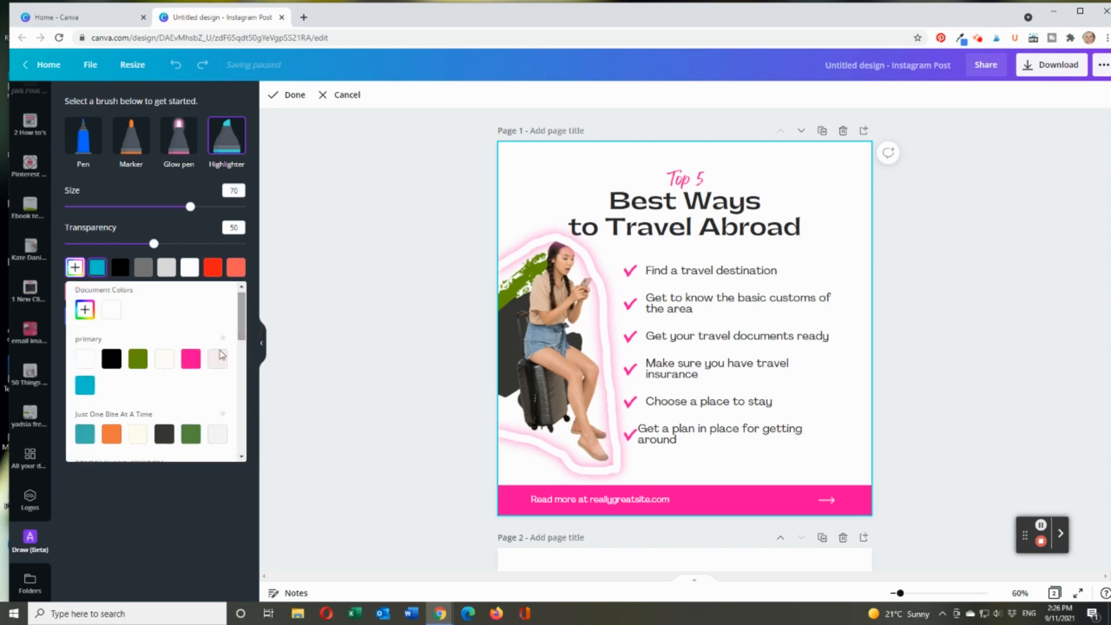
pyautogui.click(84, 309)
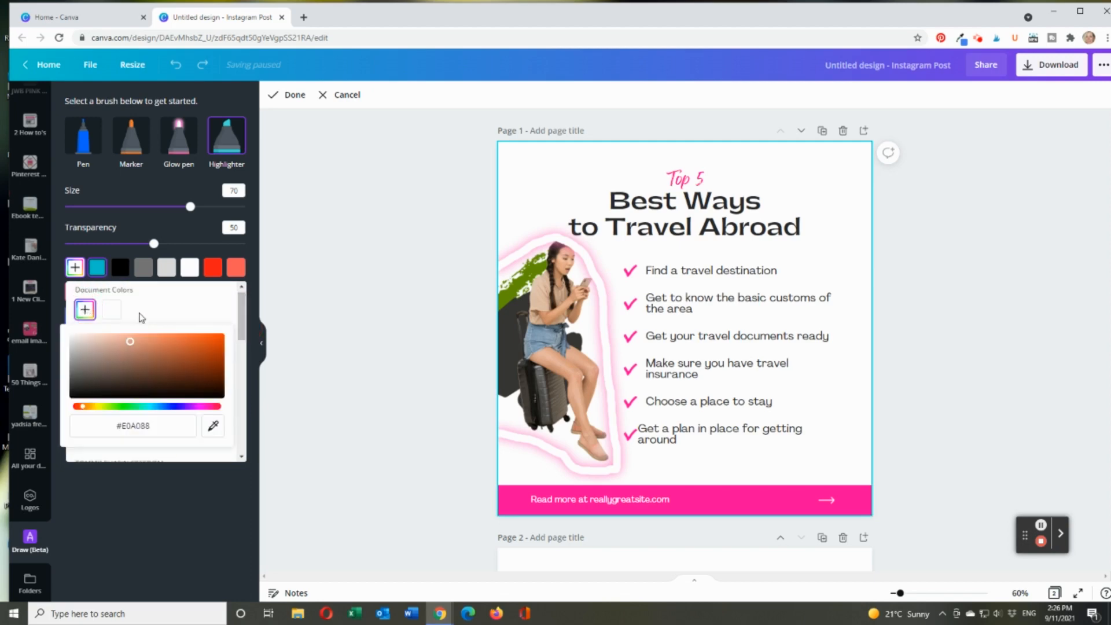
pyautogui.click(179, 253)
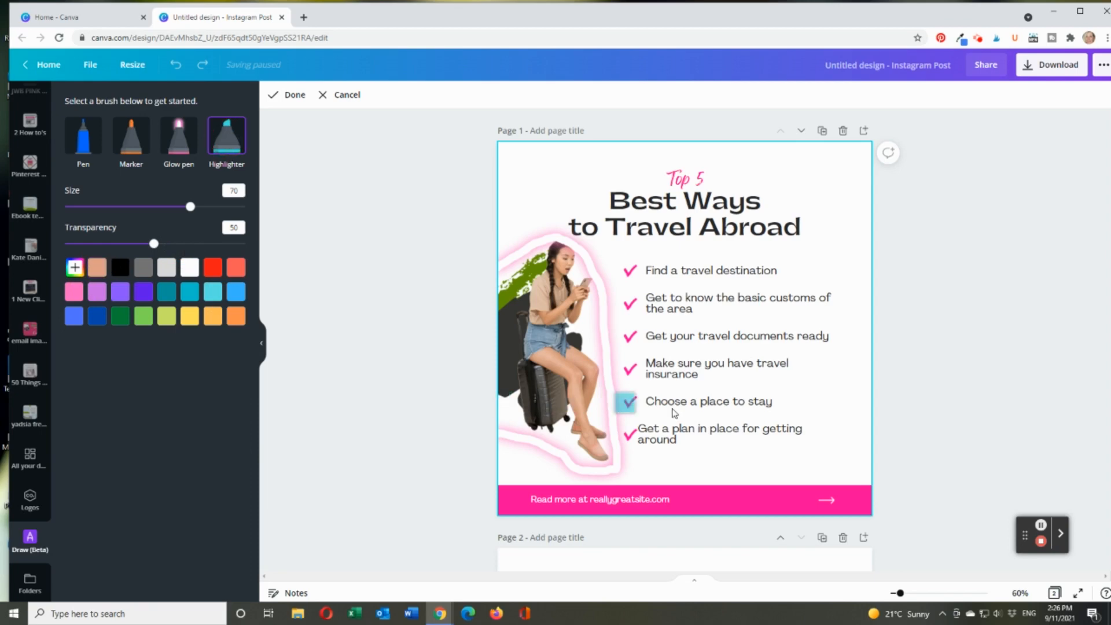
pyautogui.moveTo(645, 401); pyautogui.dragTo(792, 403)
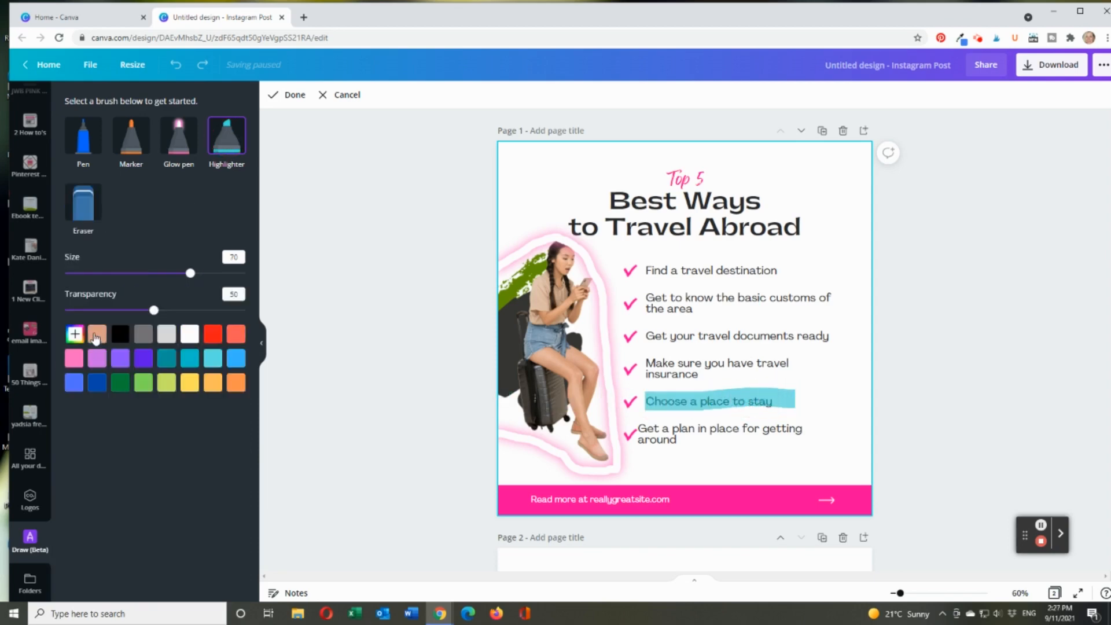
# Mark the "Get a plan in place for getting around" item with the skin-tone Highlighter at size 70 and transparency 50
pyautogui.moveTo(635, 433)
pyautogui.mouseDown()
pyautogui.moveTo(810, 434)
pyautogui.moveTo(648, 445)
pyautogui.moveTo(690, 445)
pyautogui.mouseUp()
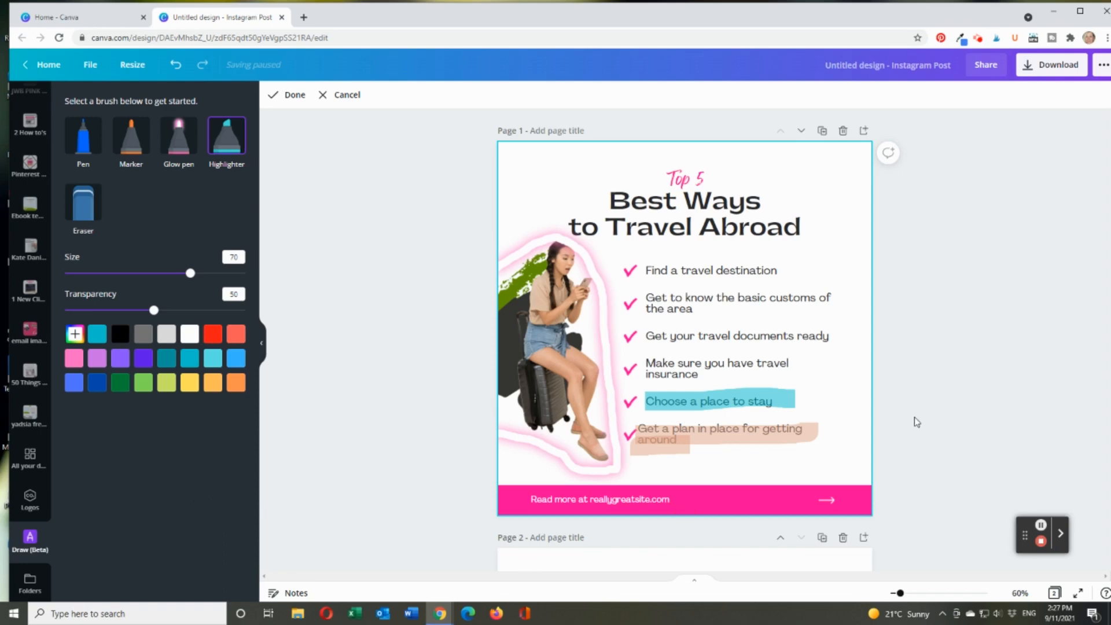
# Try to draw on blank page 2 with the Glow pen at size 68
pyautogui.scroll(-5, 879, 426)
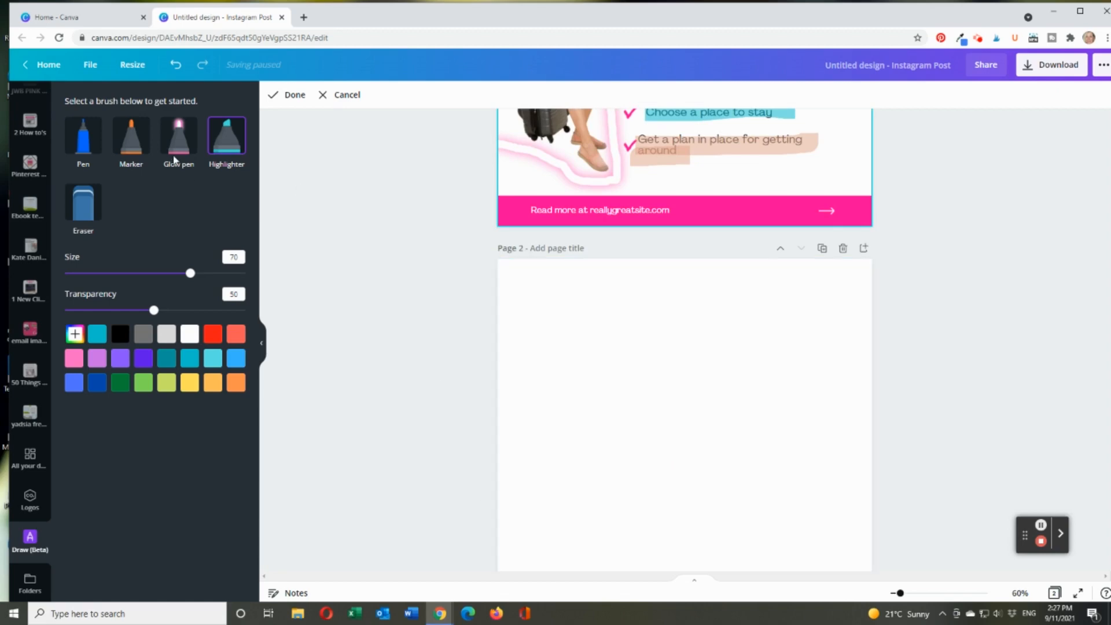
pyautogui.click(177, 152)
pyautogui.moveTo(151, 276); pyautogui.dragTo(187, 273)
pyautogui.click(602, 381)
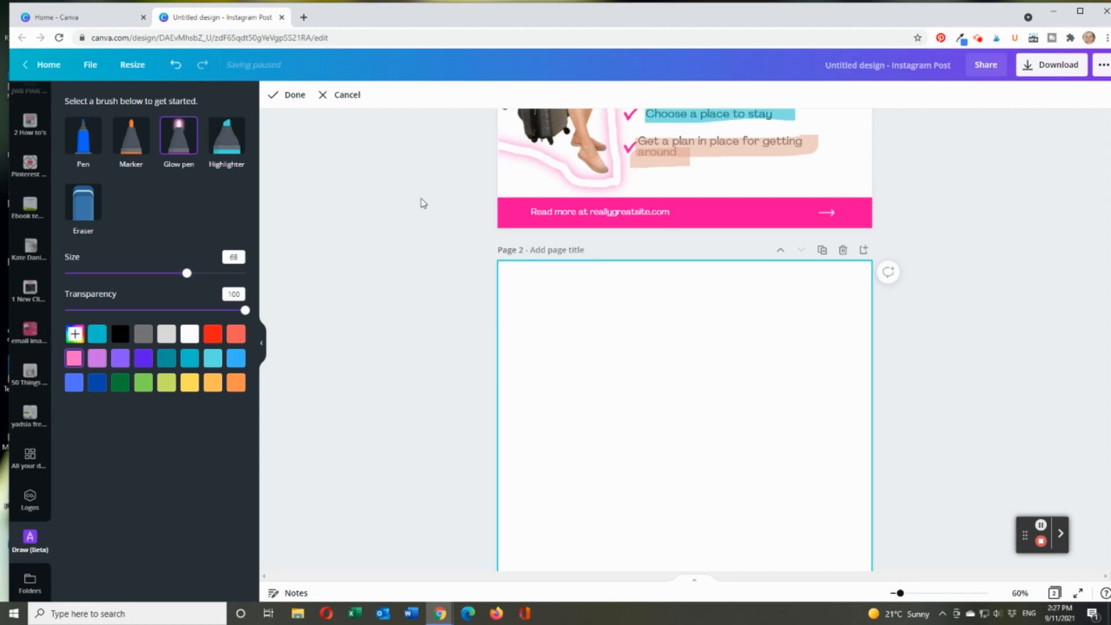
# Finish the drawing on page 1 and select the blank page 2
pyautogui.scroll(4, 421, 203)
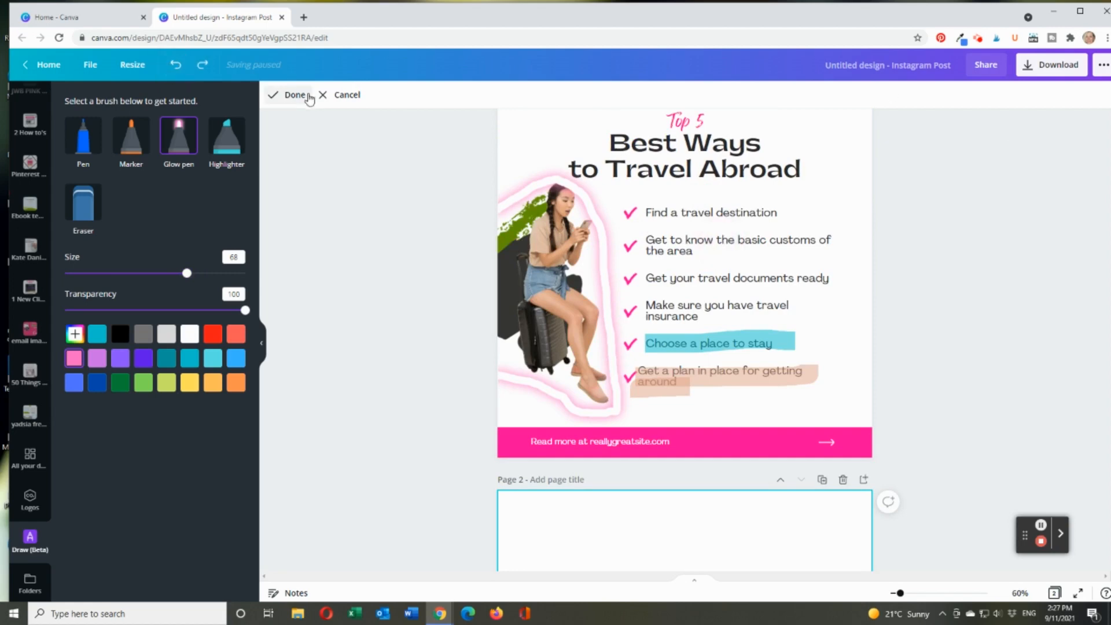
pyautogui.click(295, 95)
pyautogui.scroll(-4, 702, 501)
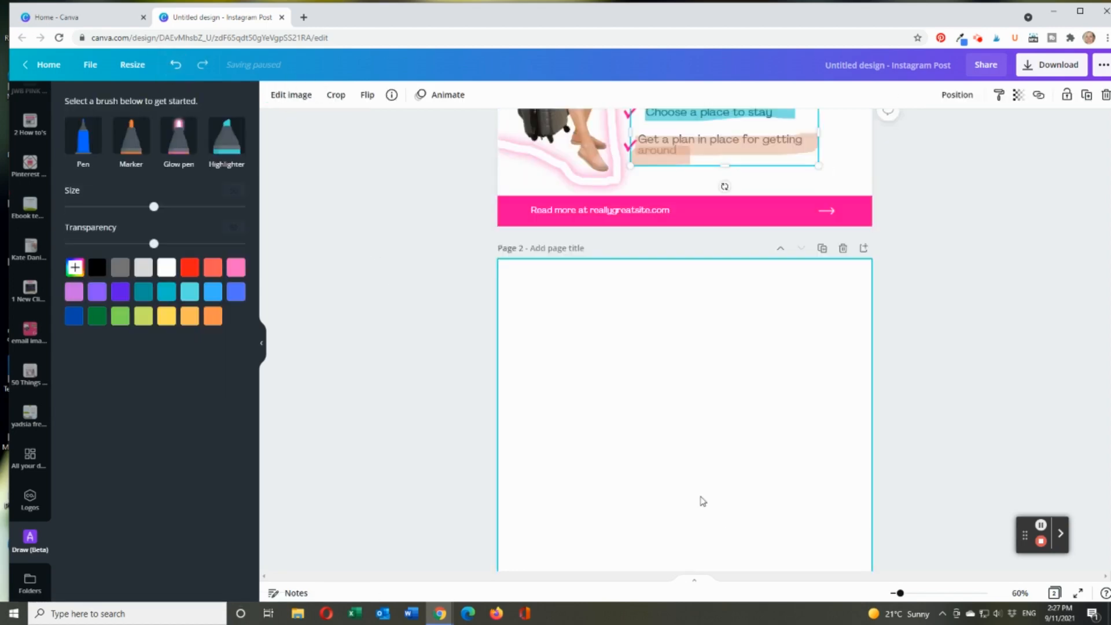
pyautogui.scroll(-2, 697, 488)
pyautogui.click(644, 340)
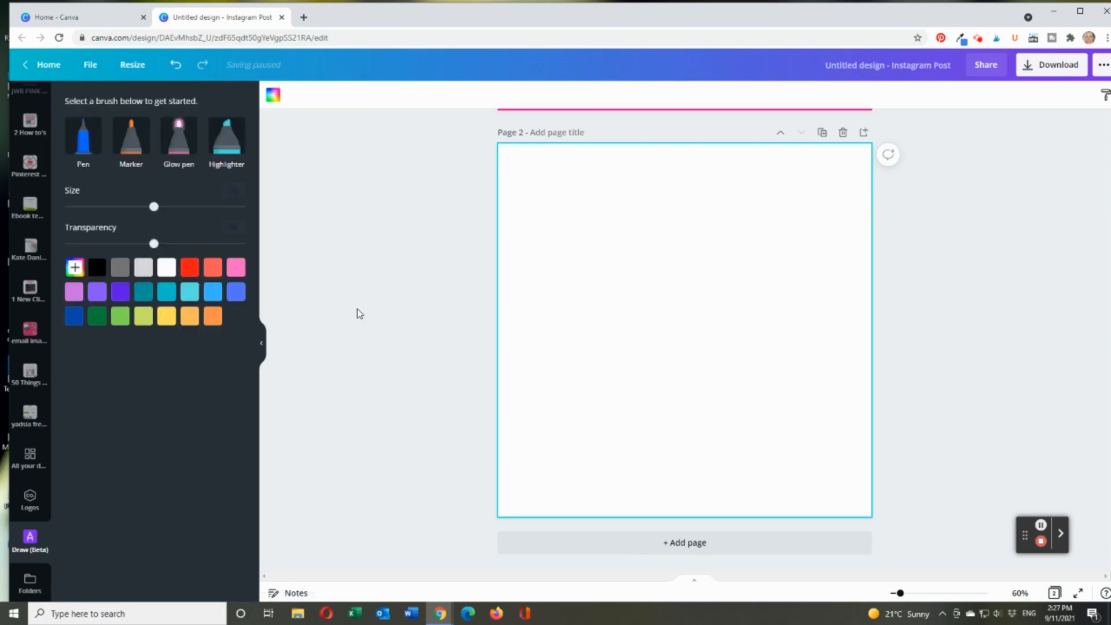
# Draw two eye dots and a wide curved smile on page 2 with the pink Glow pen at size 50 and transparency 100
pyautogui.click(176, 150)
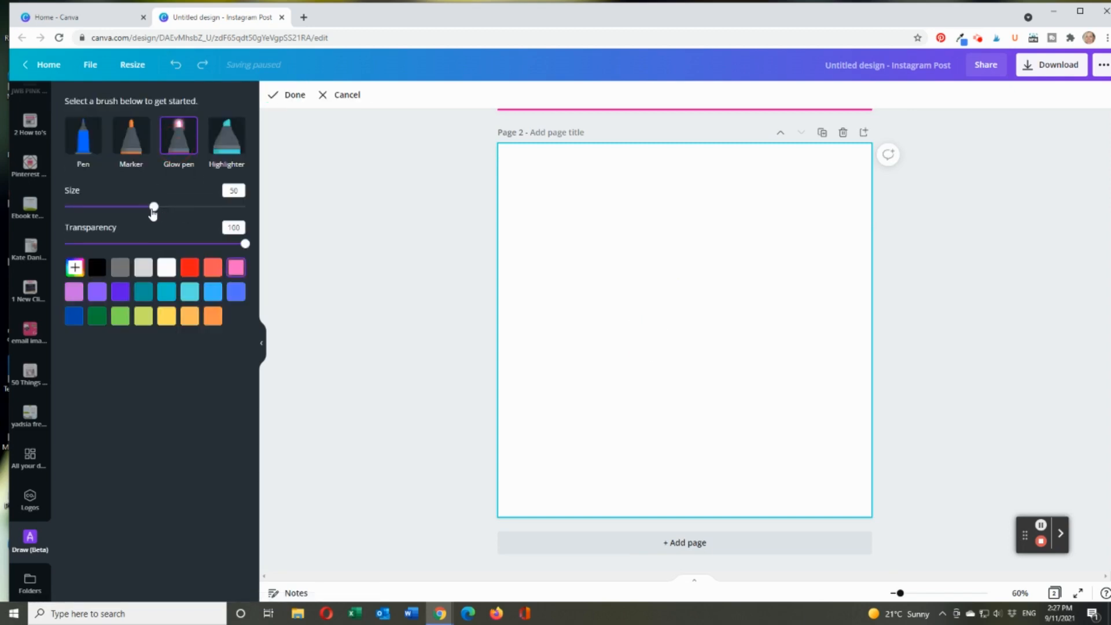
pyautogui.click(599, 242)
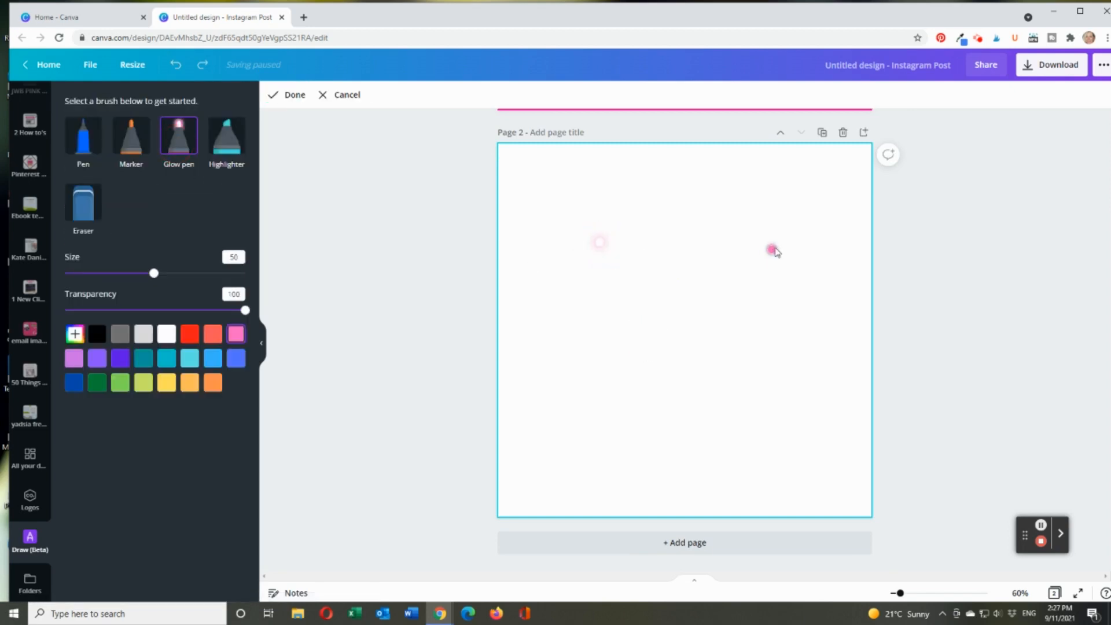
pyautogui.click(722, 240)
pyautogui.moveTo(548, 225)
pyautogui.mouseDown()
pyautogui.moveTo(663, 328)
pyautogui.moveTo(775, 314)
pyautogui.moveTo(800, 269)
pyautogui.moveTo(793, 240)
pyautogui.mouseUp()
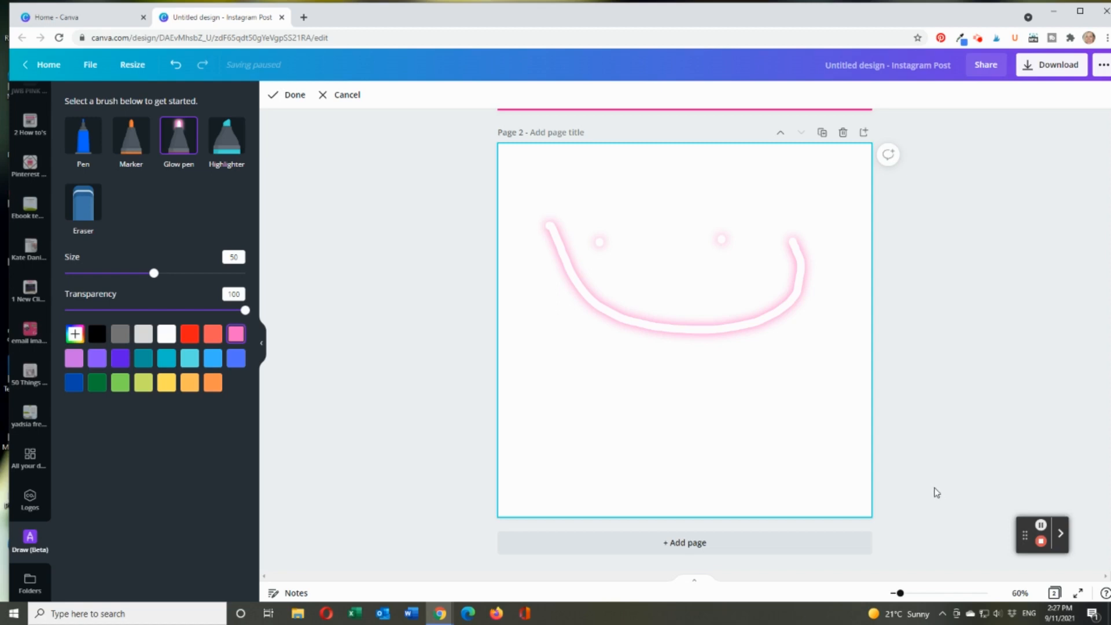
pyautogui.scroll(4, 454, 412)
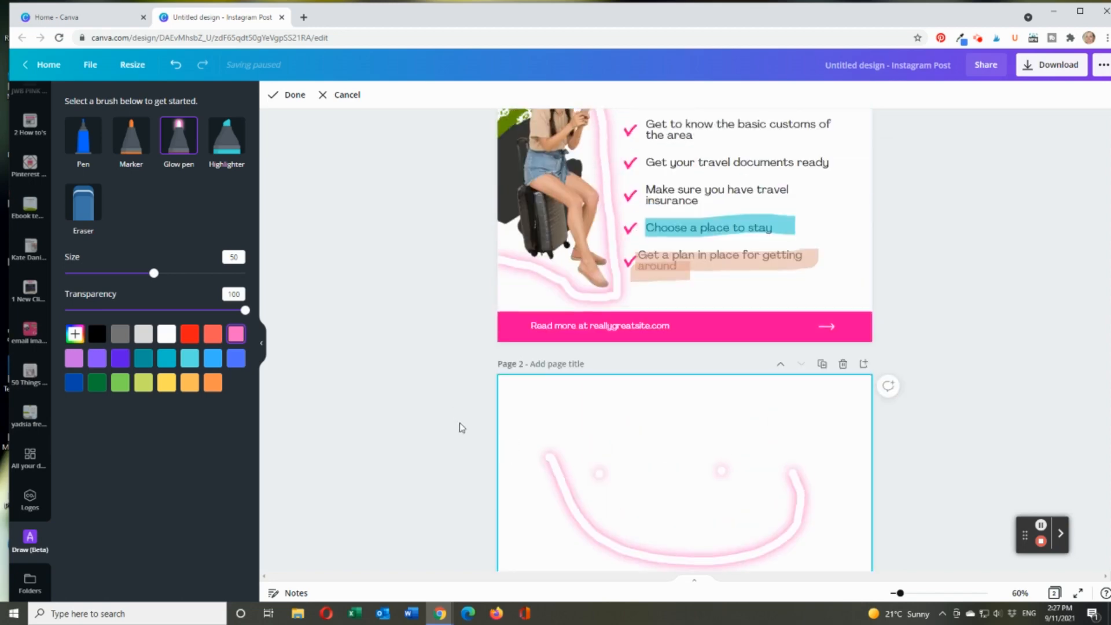
pyautogui.scroll(3, 461, 423)
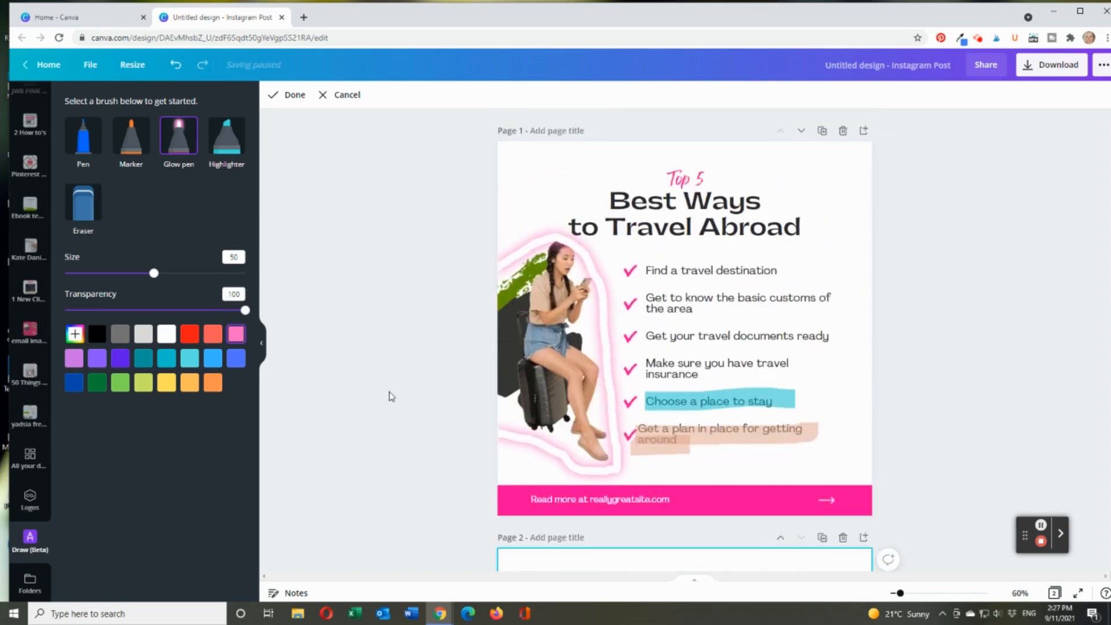